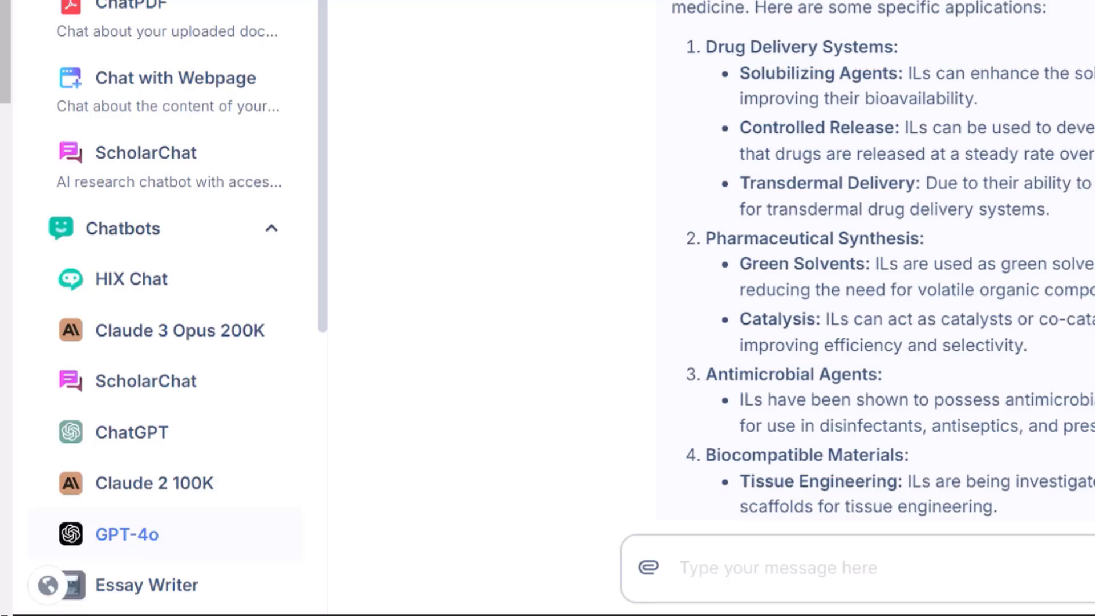
Read the ionic-liquids answer and select the oral insulin delivery reference instead of the pharmaceutical one.
scroll(3, 302, down, 4)
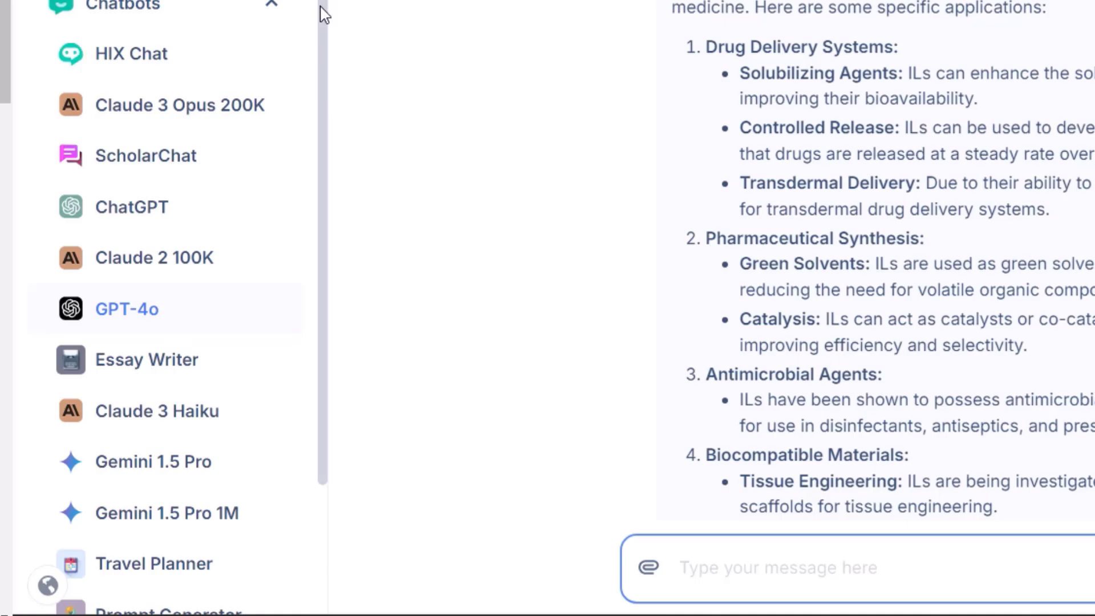
scroll(182, 279, down, 3)
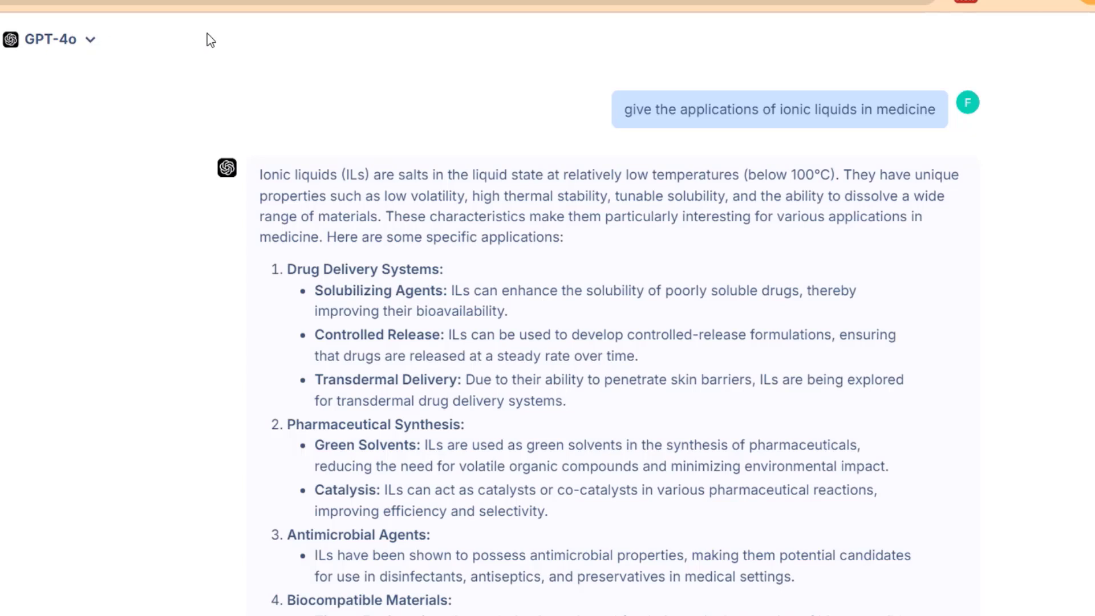
mouse_move(697, 110)
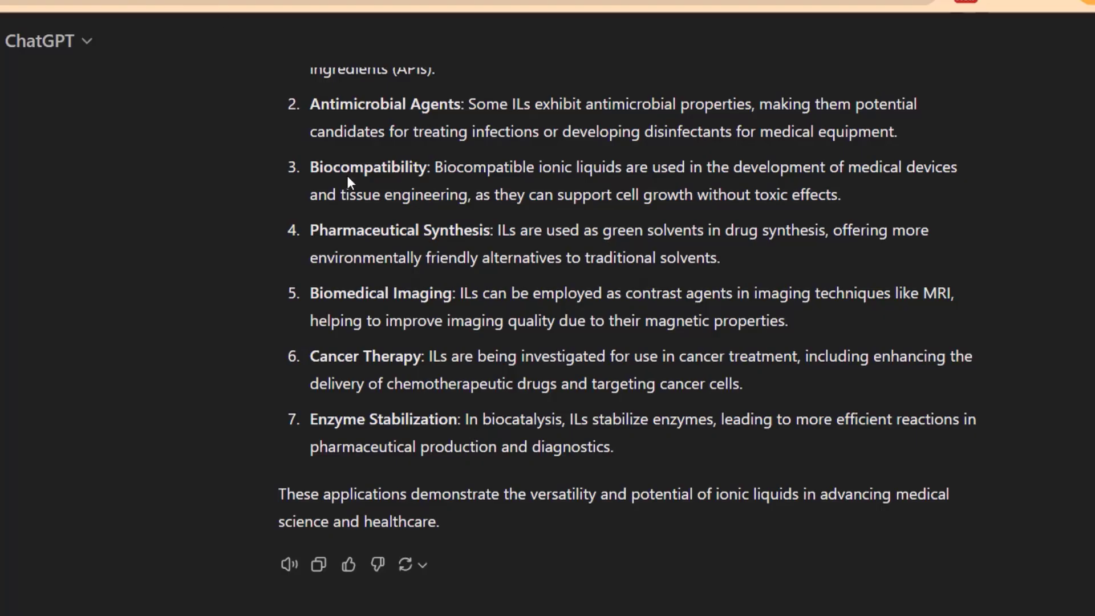
scroll(367, 198, up, 4)
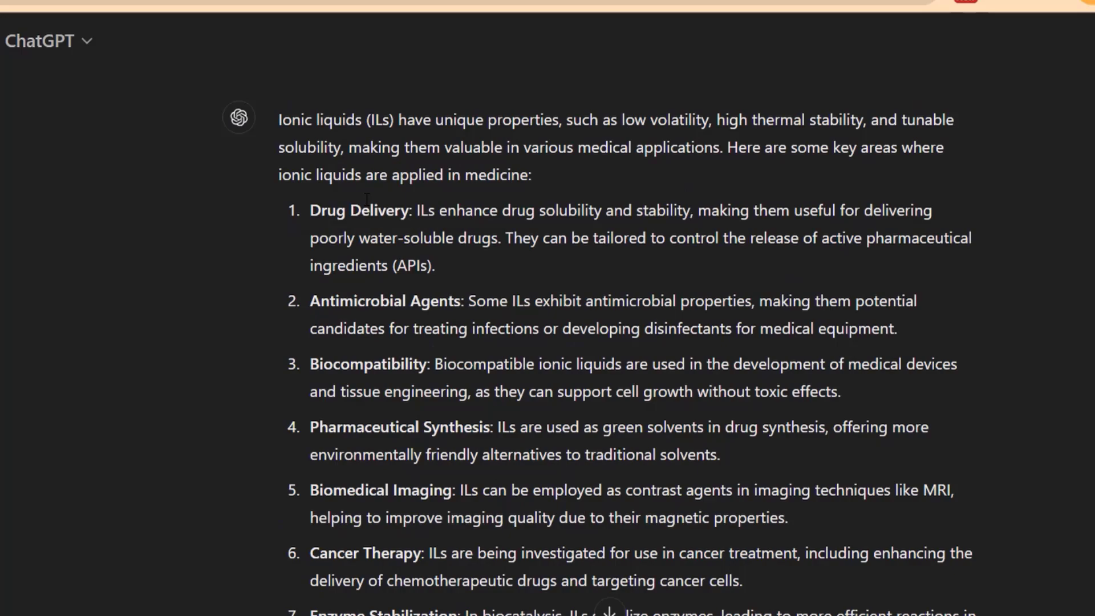
scroll(373, 201, down, 2)
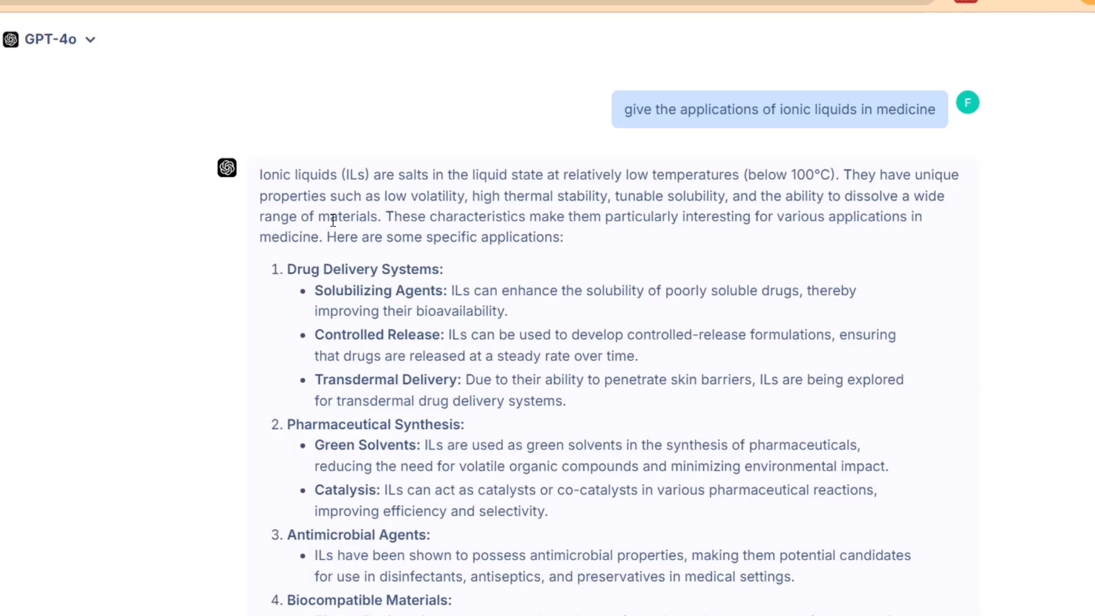
scroll(332, 224, down, 20)
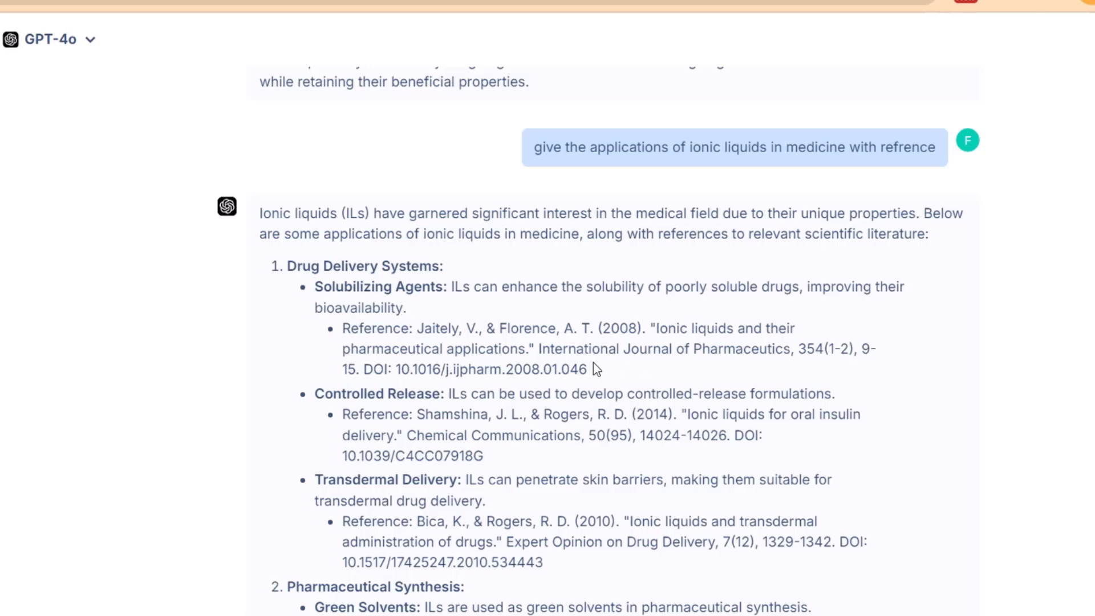
drag(589, 370, 341, 333)
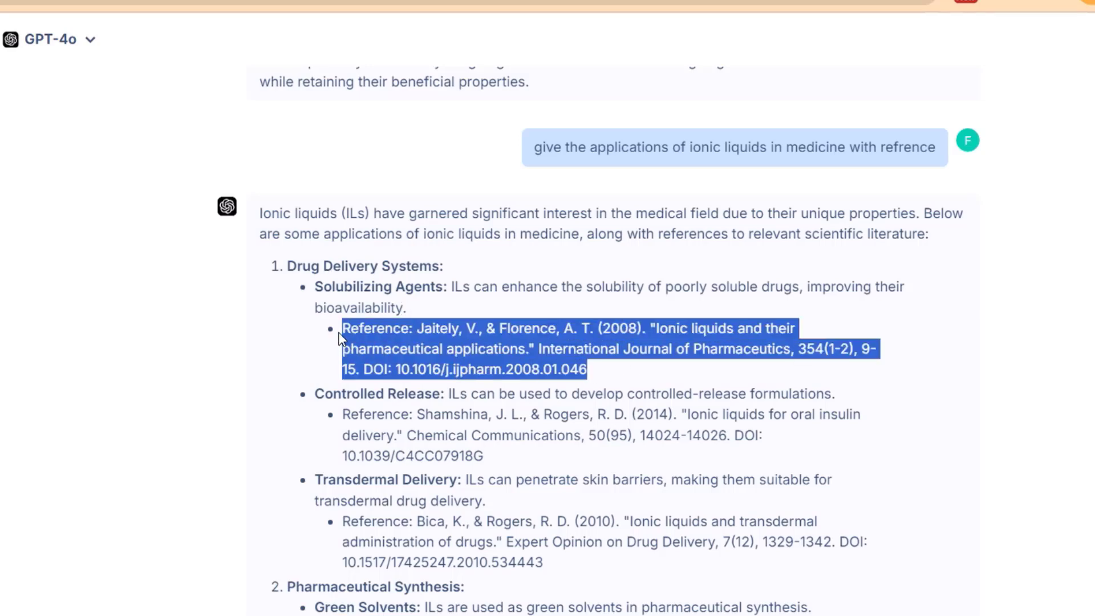
drag(484, 459, 342, 419)
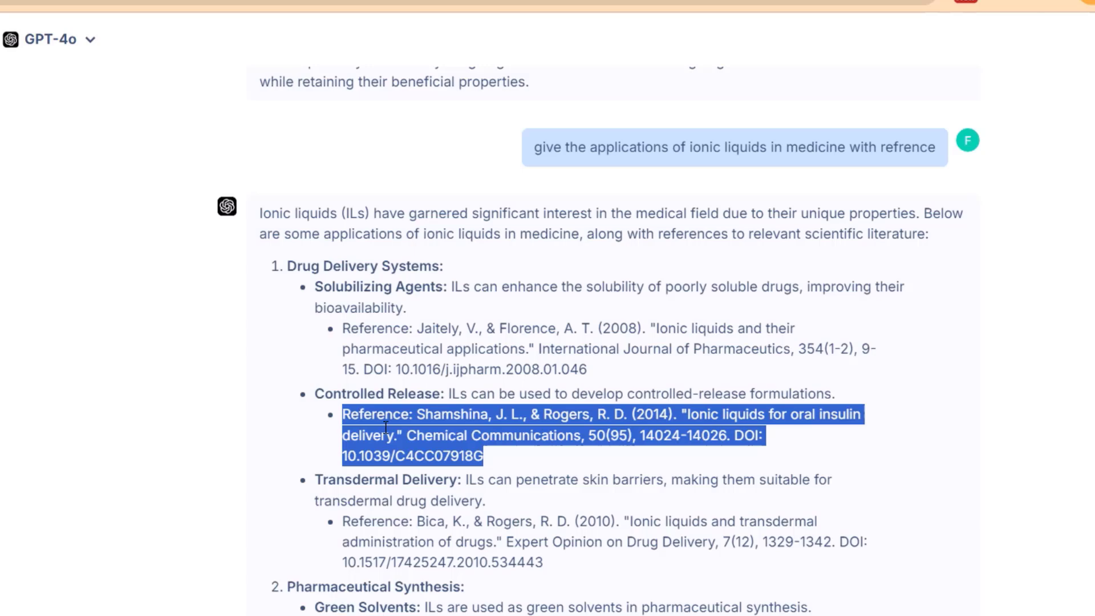
scroll(494, 489, down, 5)
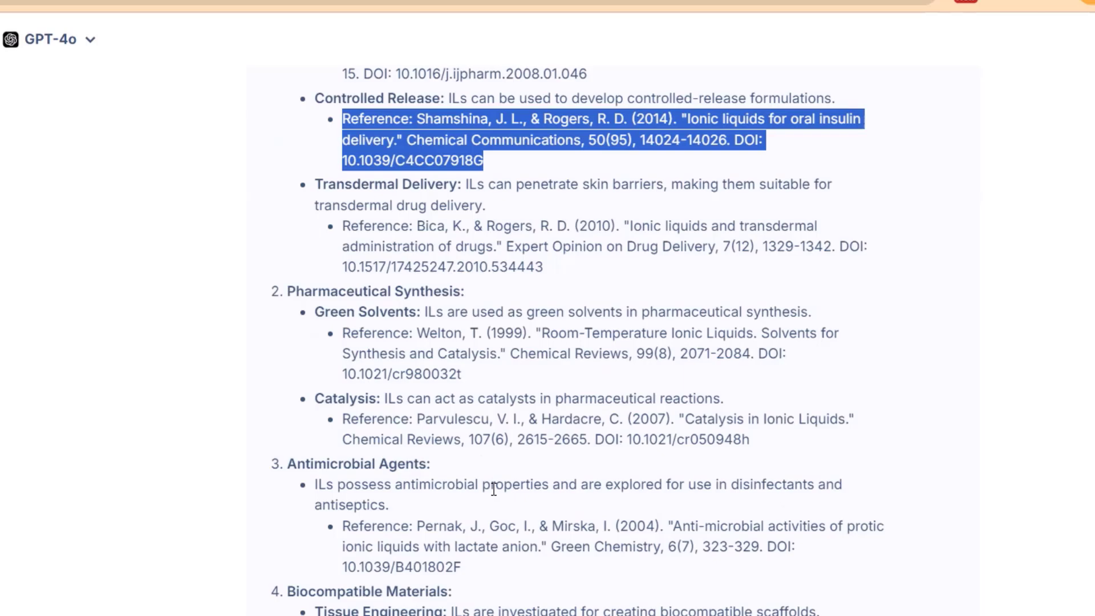
scroll(510, 489, down, 15)
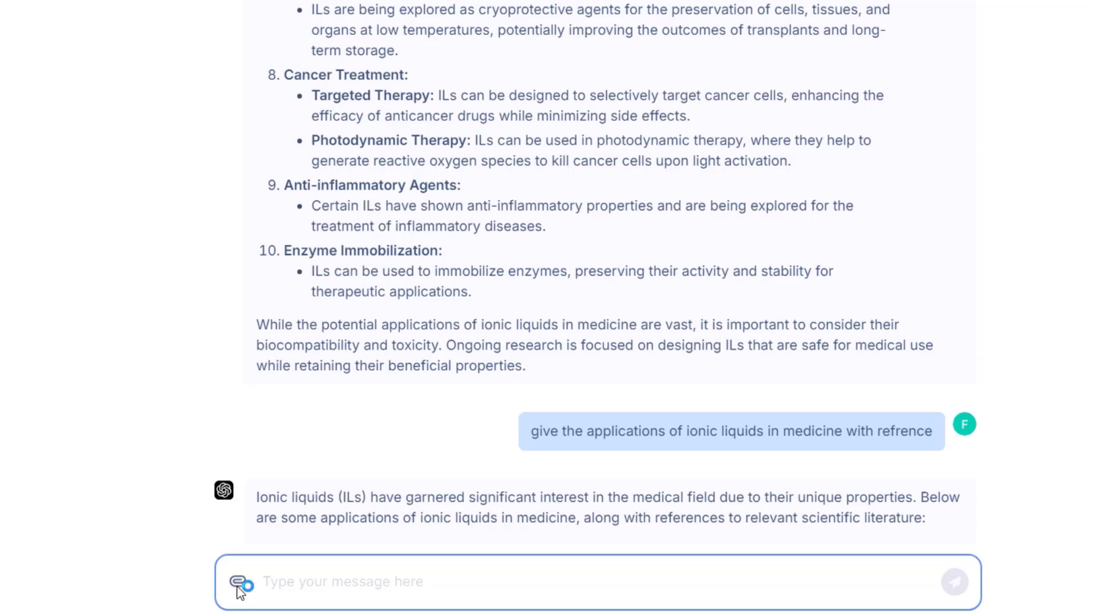
Attach the Research Gap with Aveksana PDF and request a 100-word explanation of it.
click(238, 586)
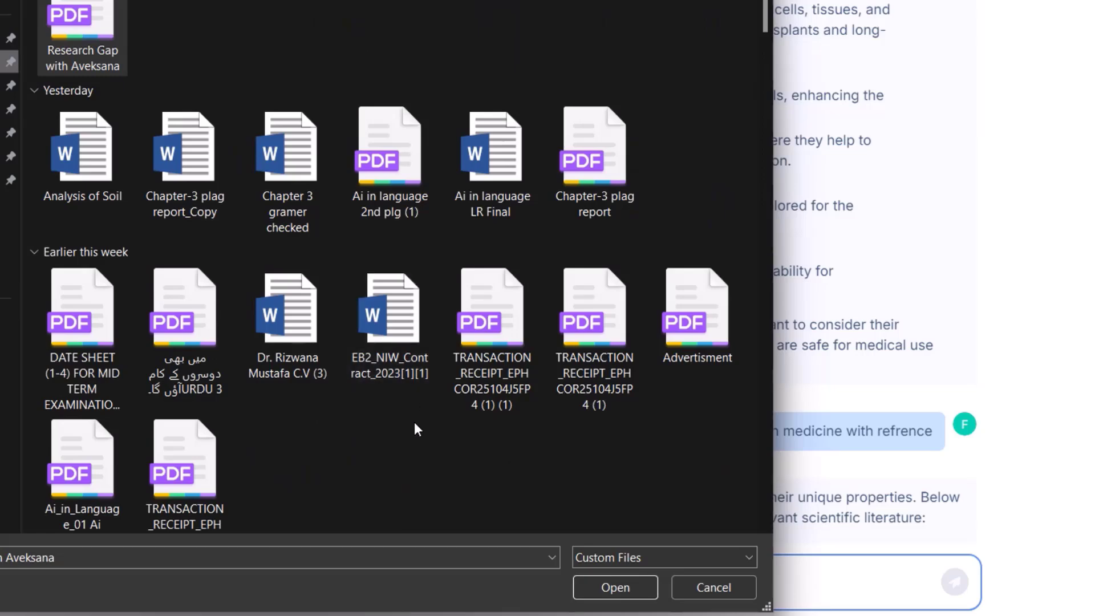
scroll(415, 423, down, 10)
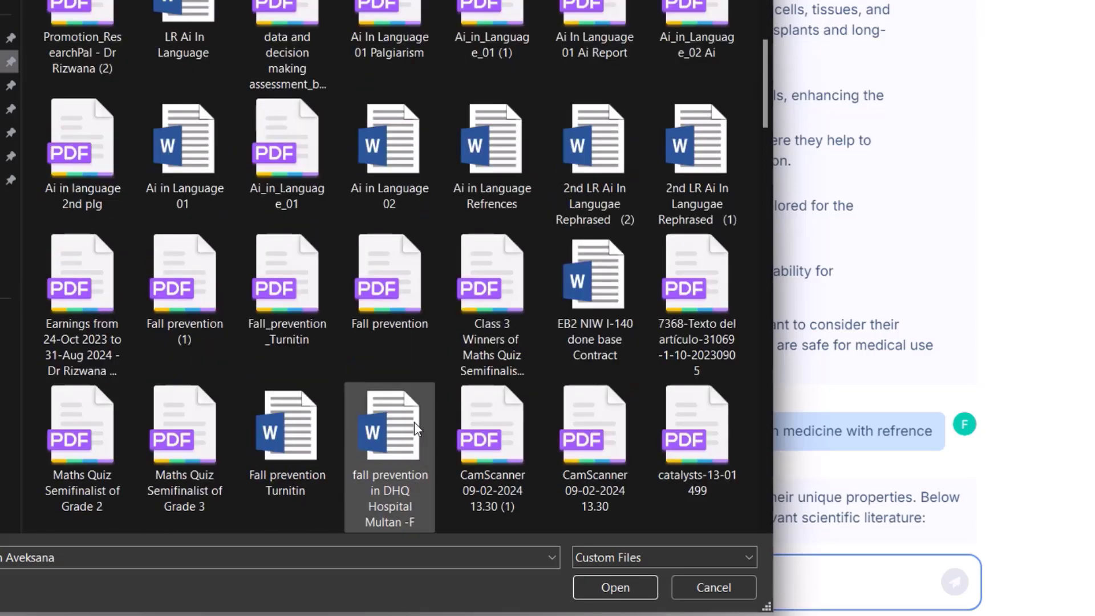
scroll(301, 347, down, 5)
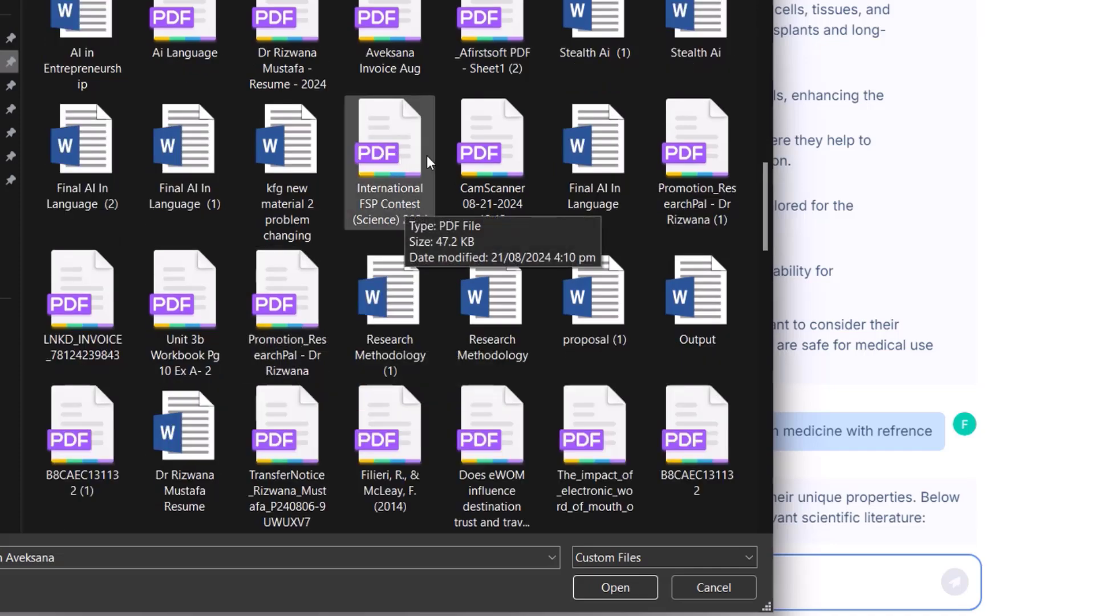
scroll(426, 155, up, 12)
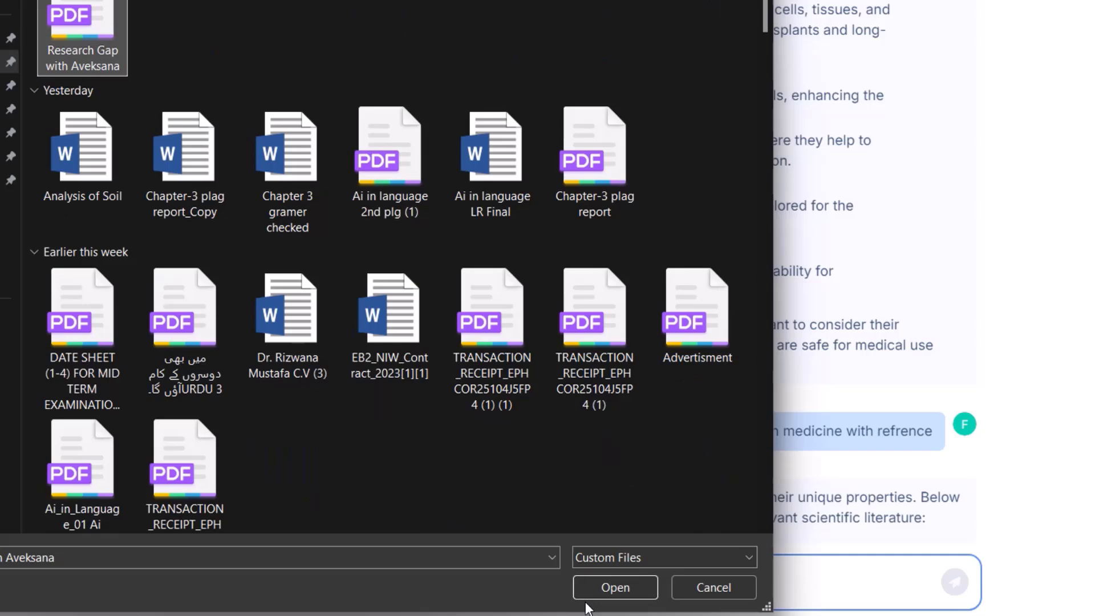
click(615, 594)
text(file  in 100 words)
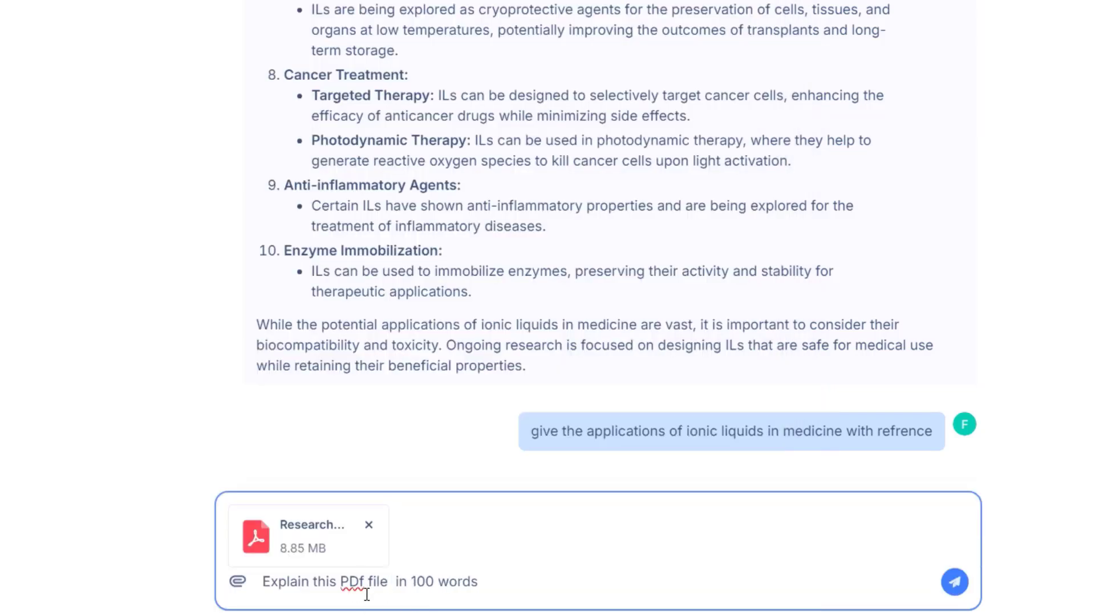
key(Return)
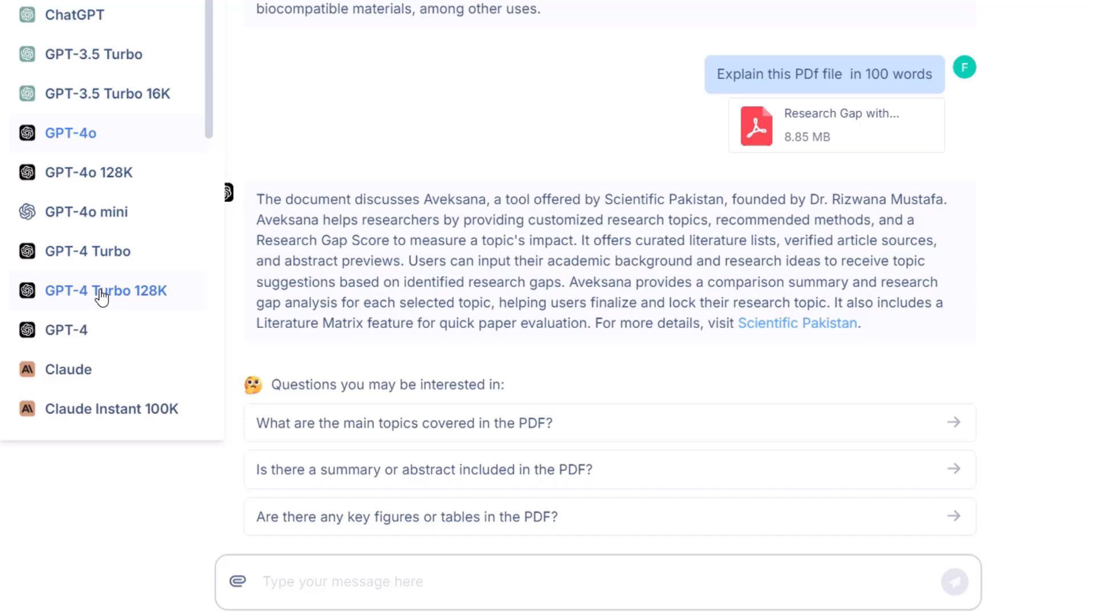
scroll(95, 292, down, 3)
Switch to Claude 2 100K and send the pasted benzene–oxygen reaction question.
click(63, 172)
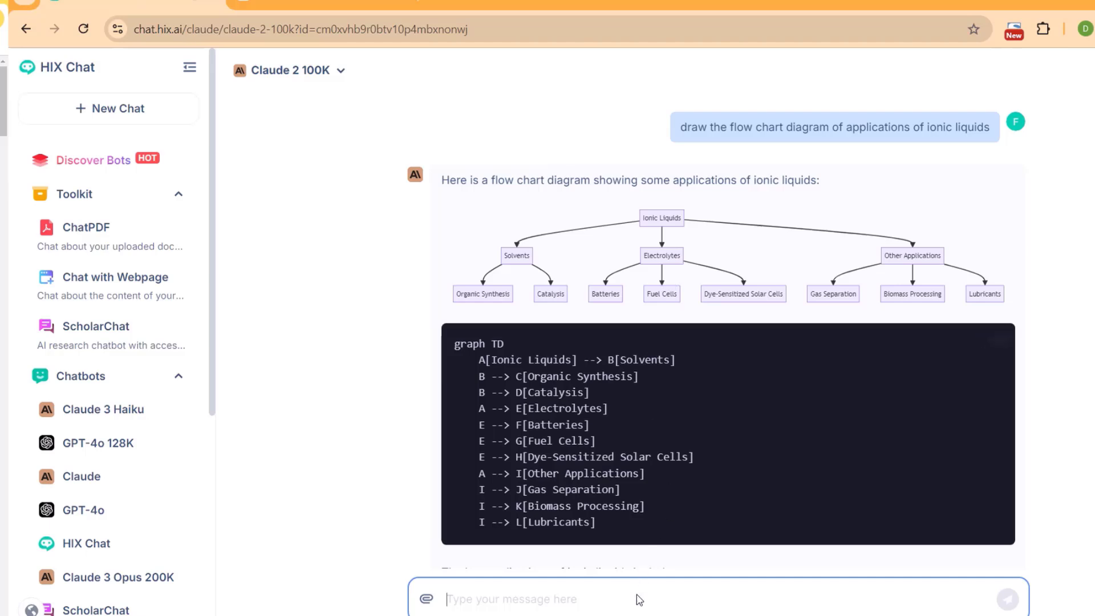
text(Write a chemical reaction between benzen and oxygen)
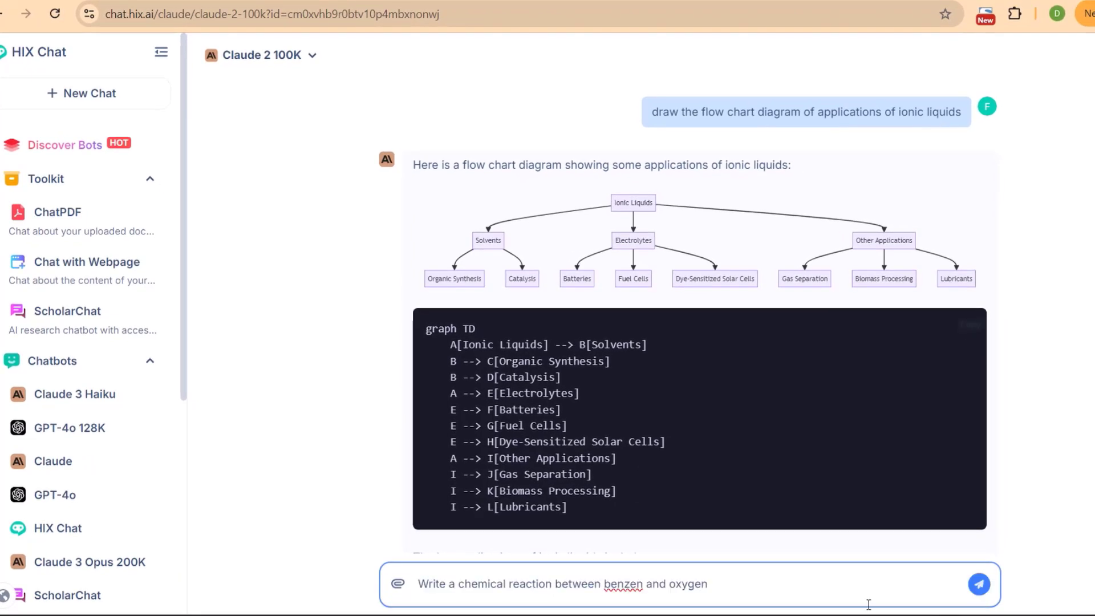
click(971, 596)
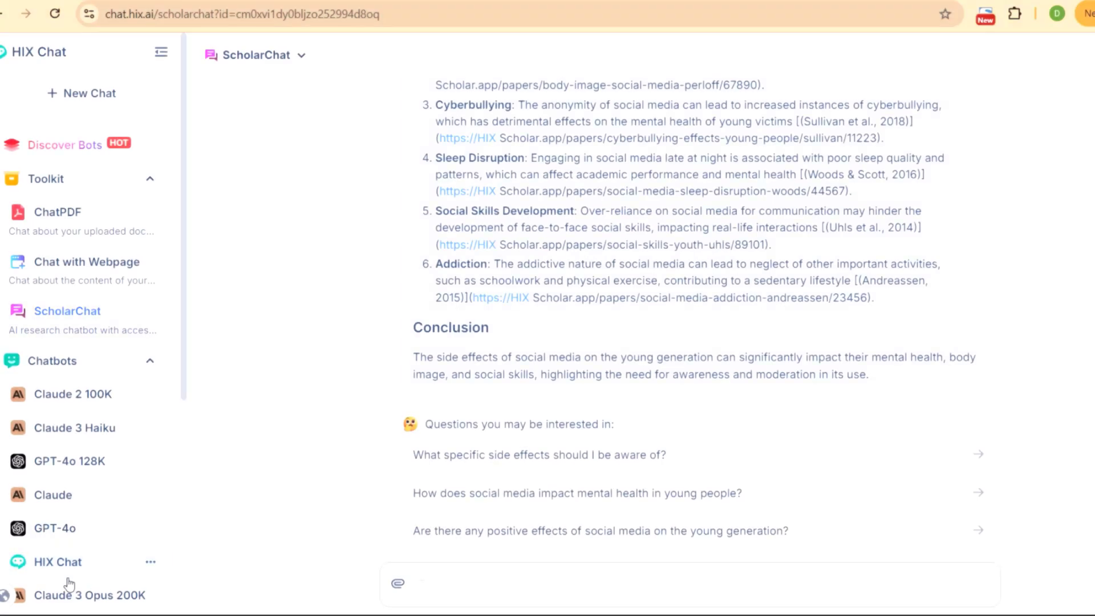
Open the HIX Chat bot from the sidebar and start a new session from its header.
click(68, 575)
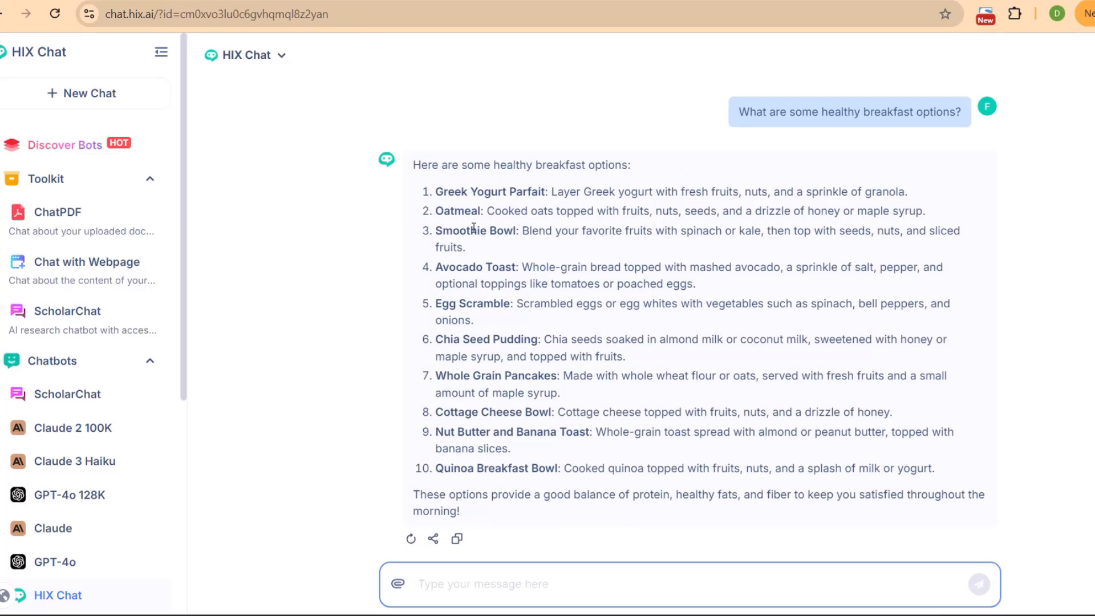
click(258, 55)
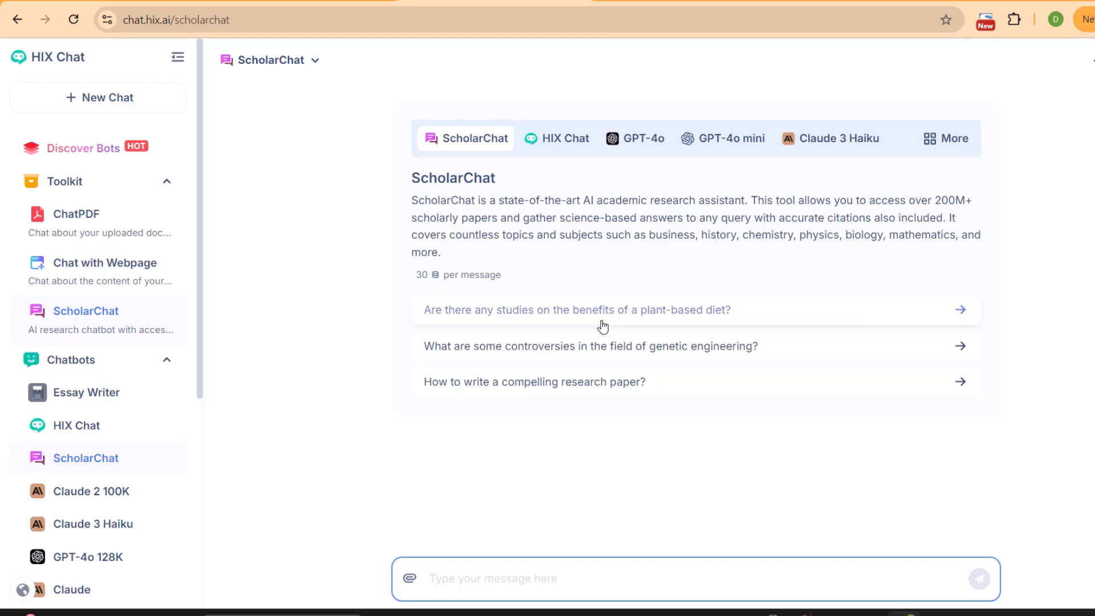
Ask ScholarChat the suggested plant-based diet studies question and review its six cited findings.
click(478, 325)
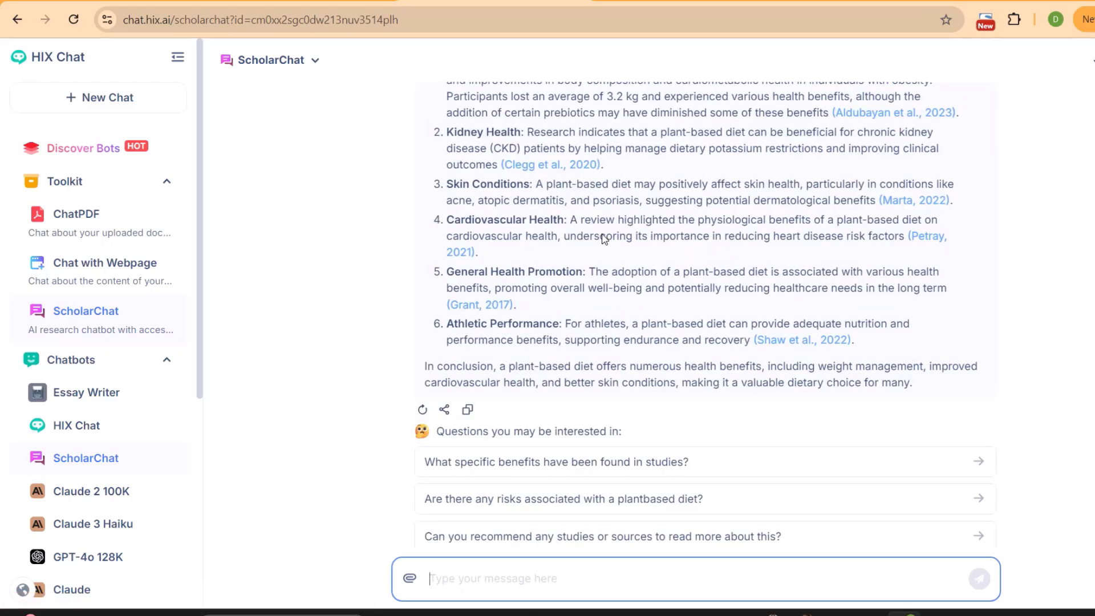
scroll(619, 252, up, 2)
scroll(620, 252, up, 1)
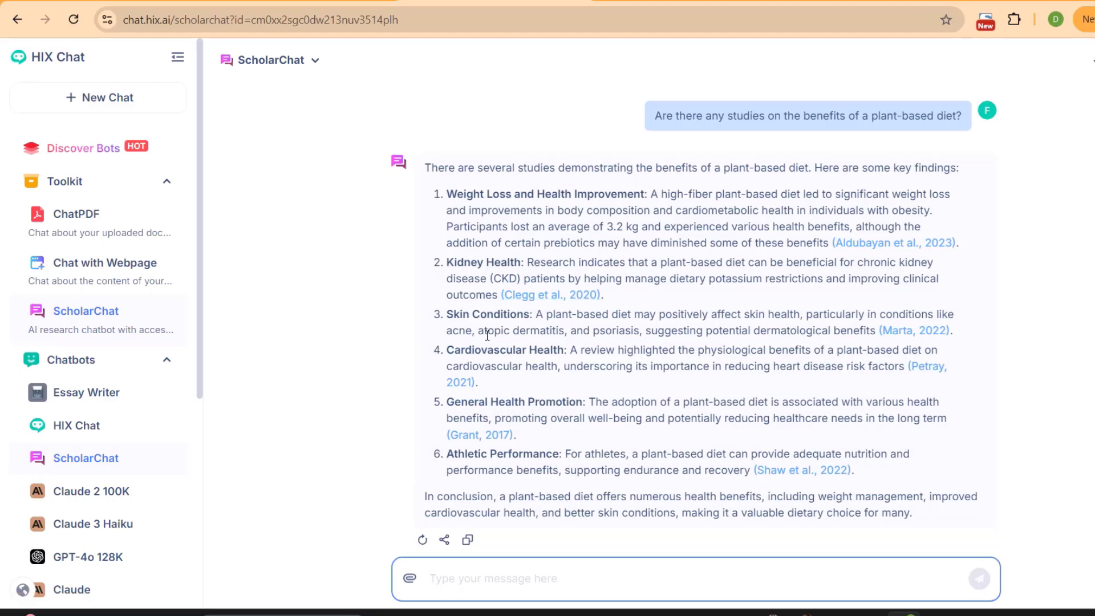
scroll(489, 333, down, 2)
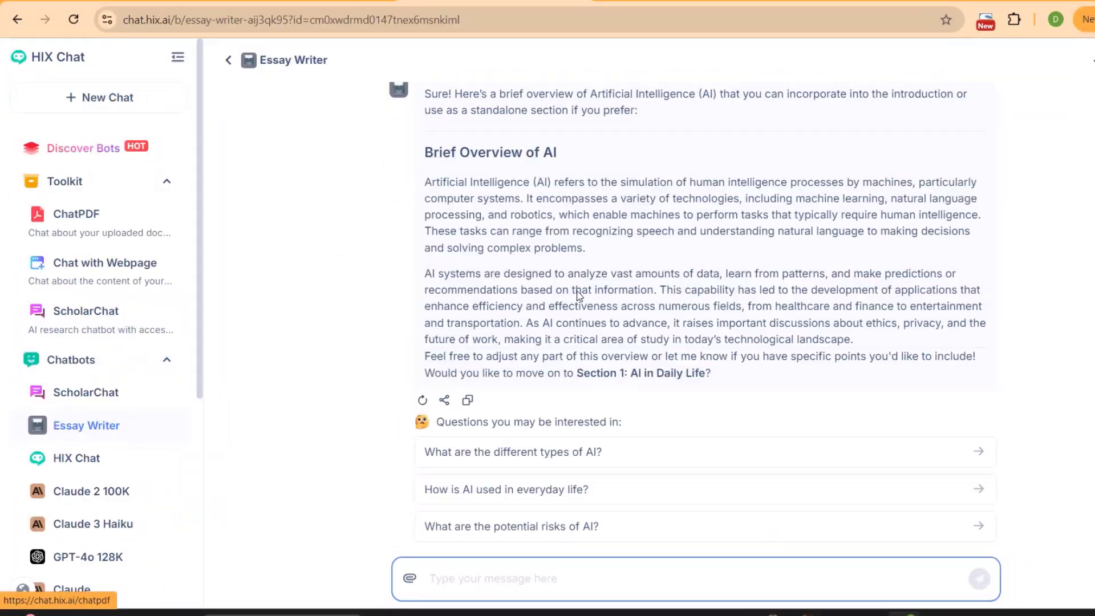
click(322, 121)
scroll(486, 242, up, 20)
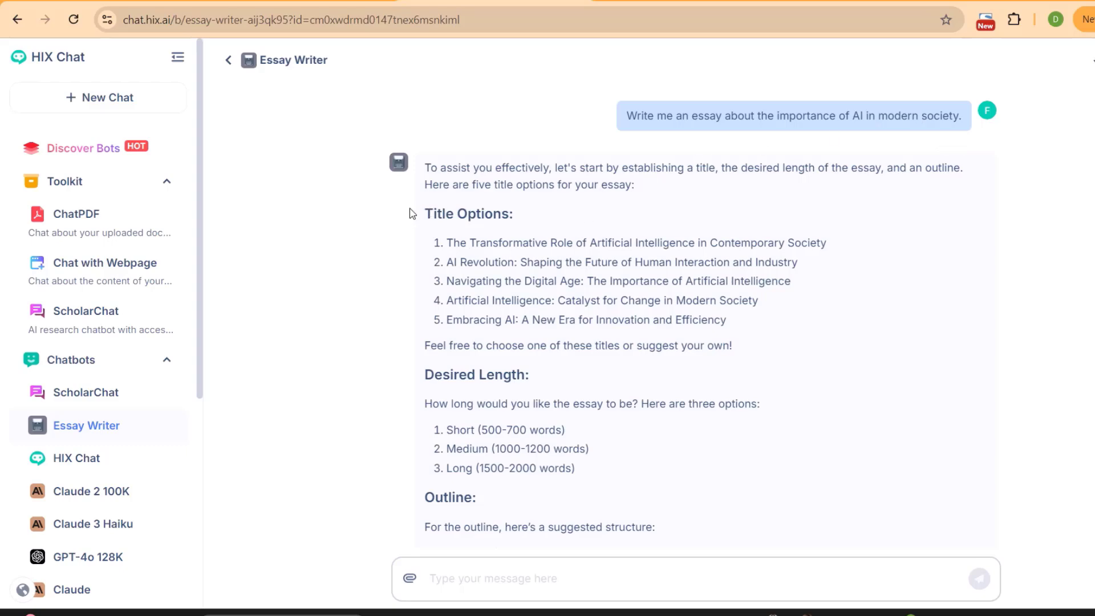
scroll(493, 294, down, 4)
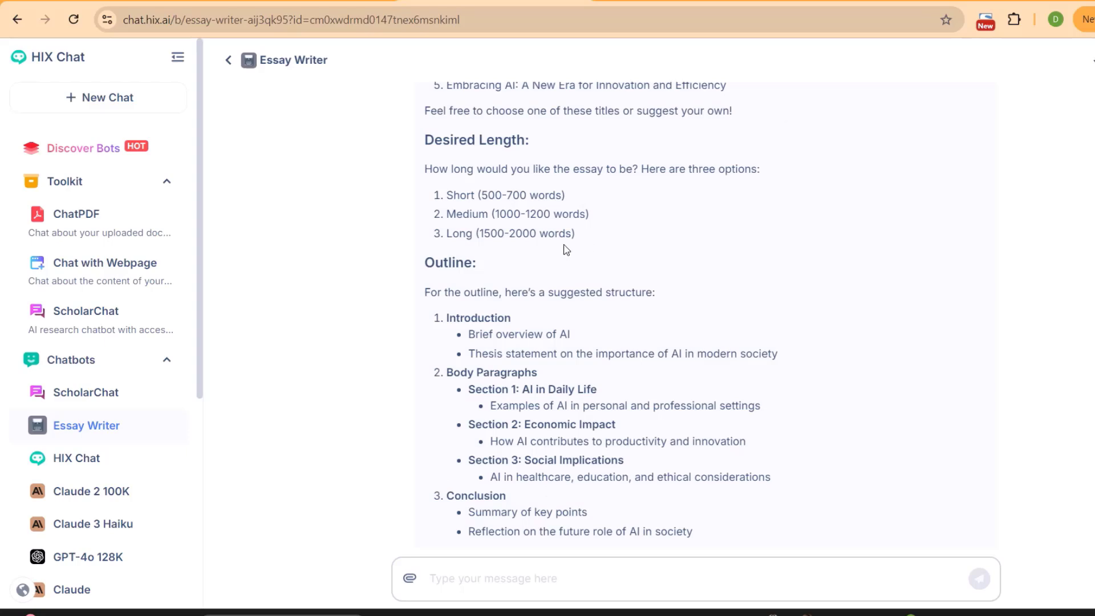
scroll(564, 248, down, 3)
scroll(557, 233, up, 5)
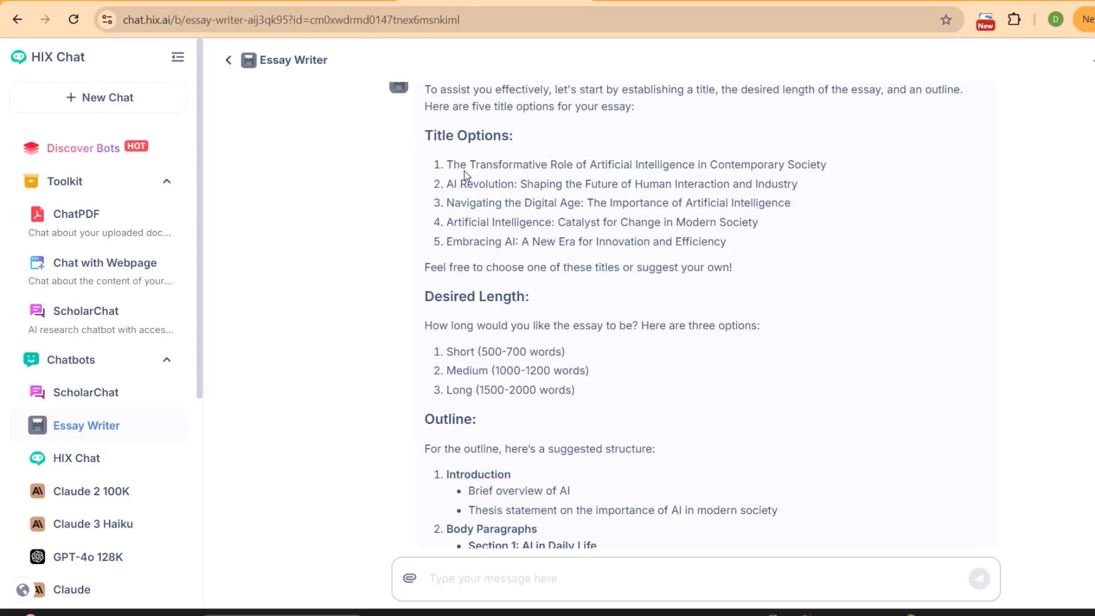
scroll(473, 355, down, 19)
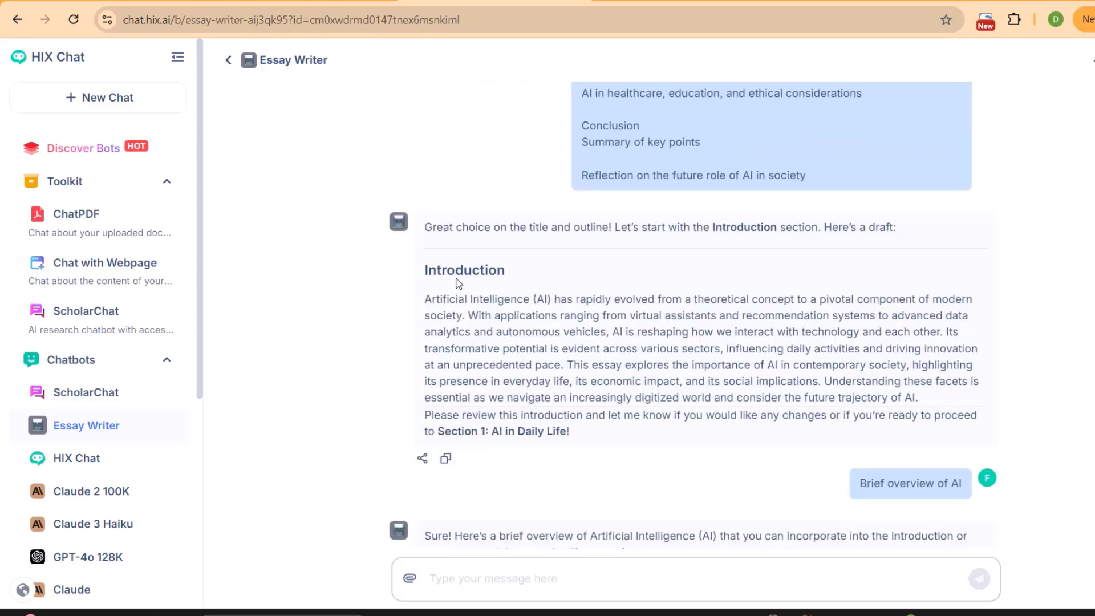
scroll(526, 356, down, 3)
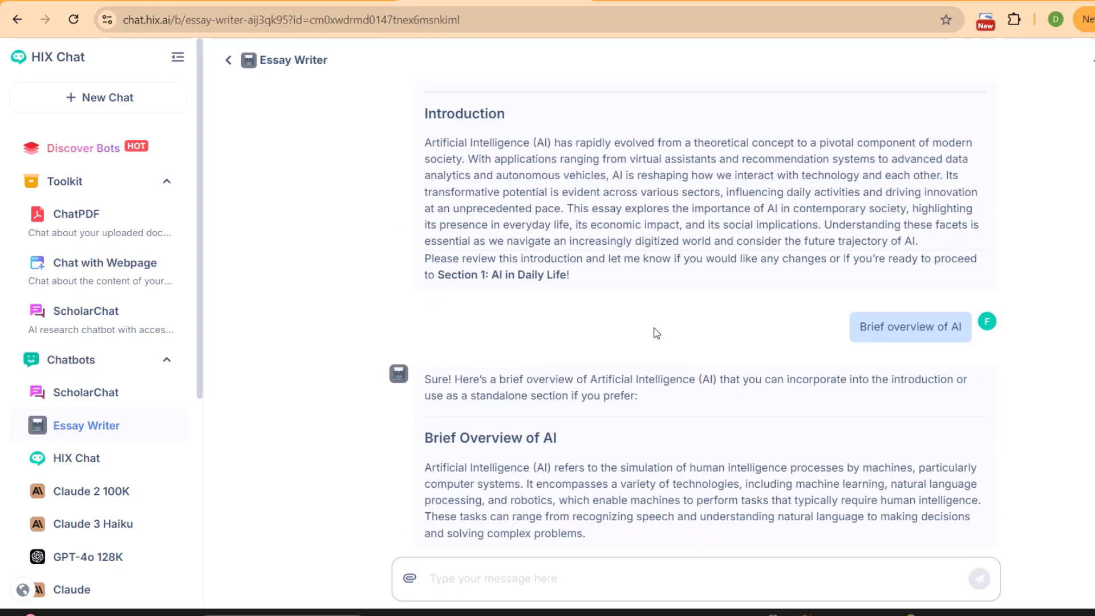
scroll(579, 416, down, 4)
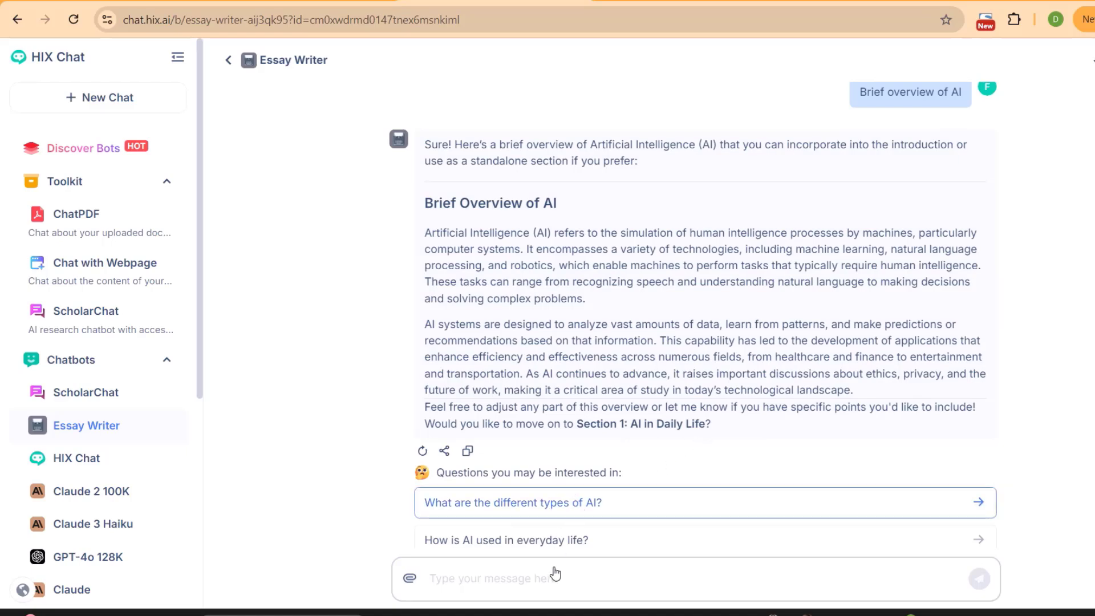
click(547, 579)
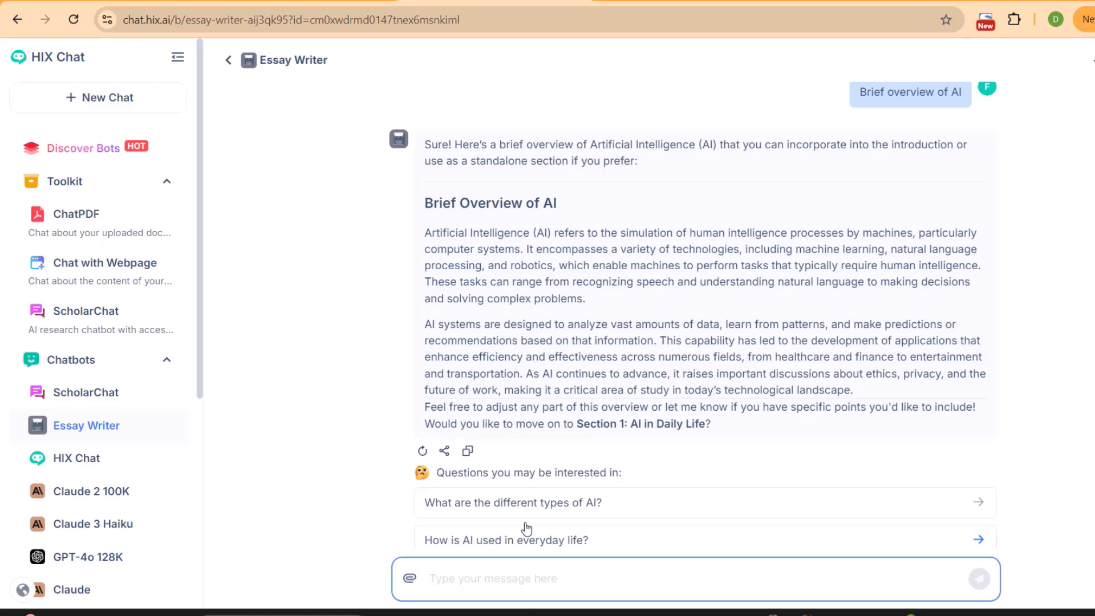
scroll(505, 501, down, 1)
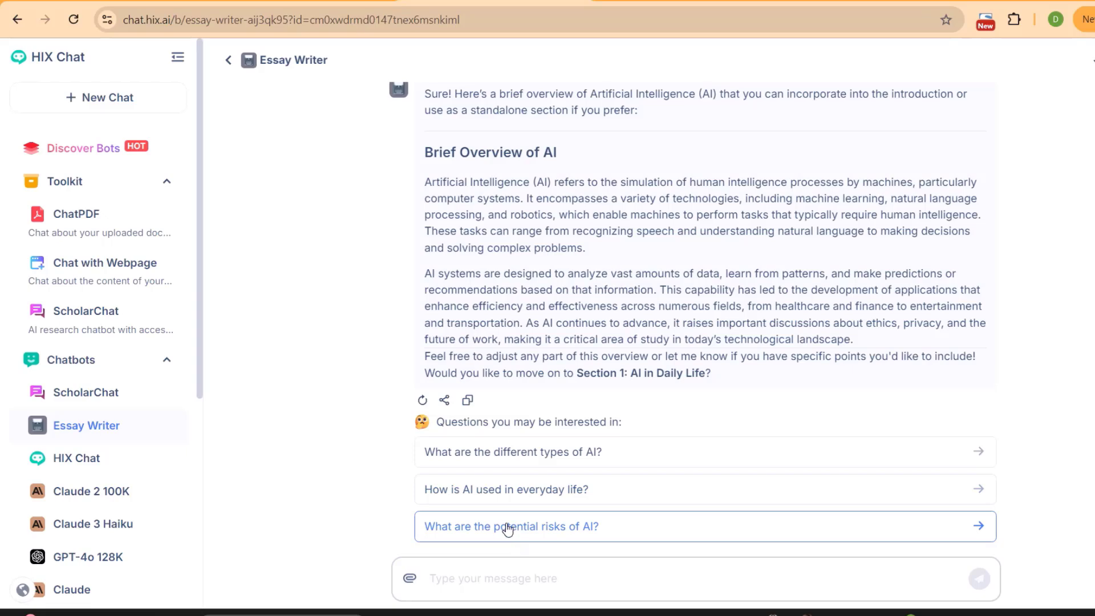
scroll(582, 488, up, 10)
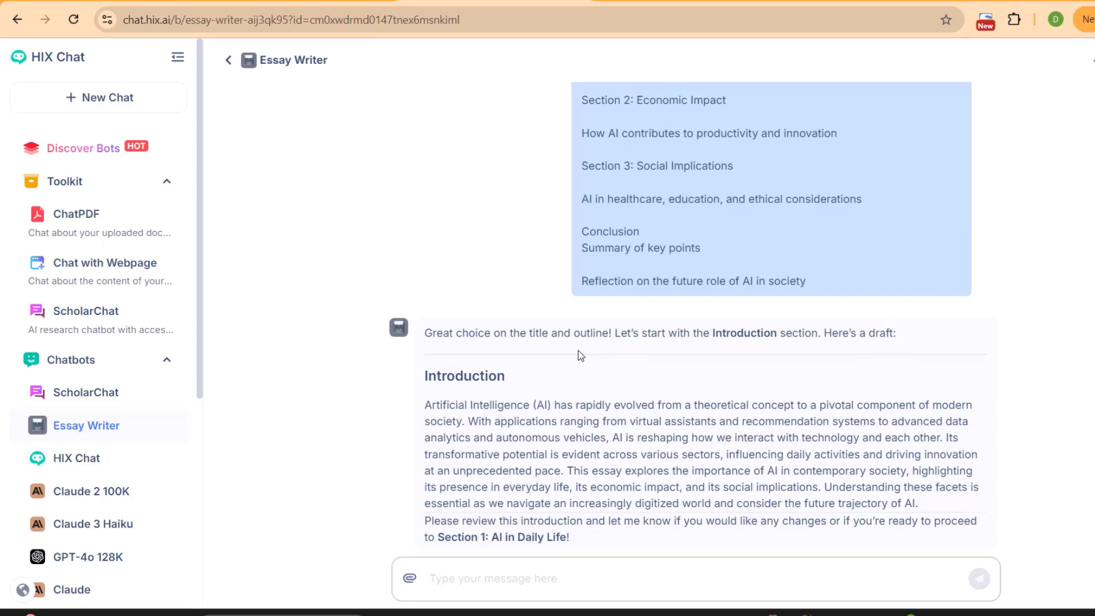
scroll(581, 385, up, 15)
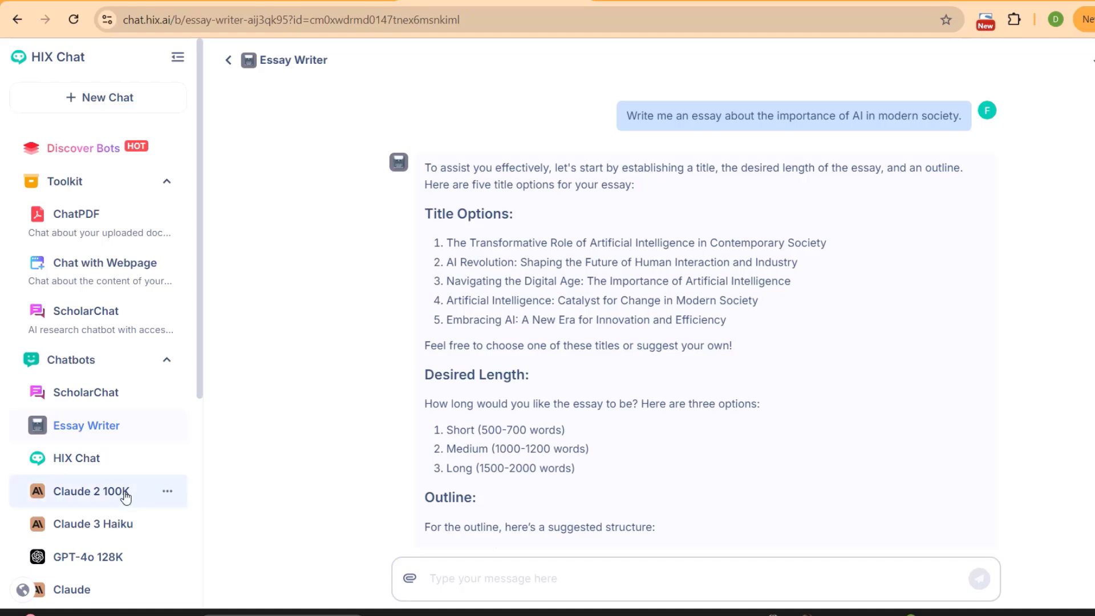
scroll(132, 406, down, 5)
Open the Travel Planner bot from the Chatbots sidebar.
click(165, 394)
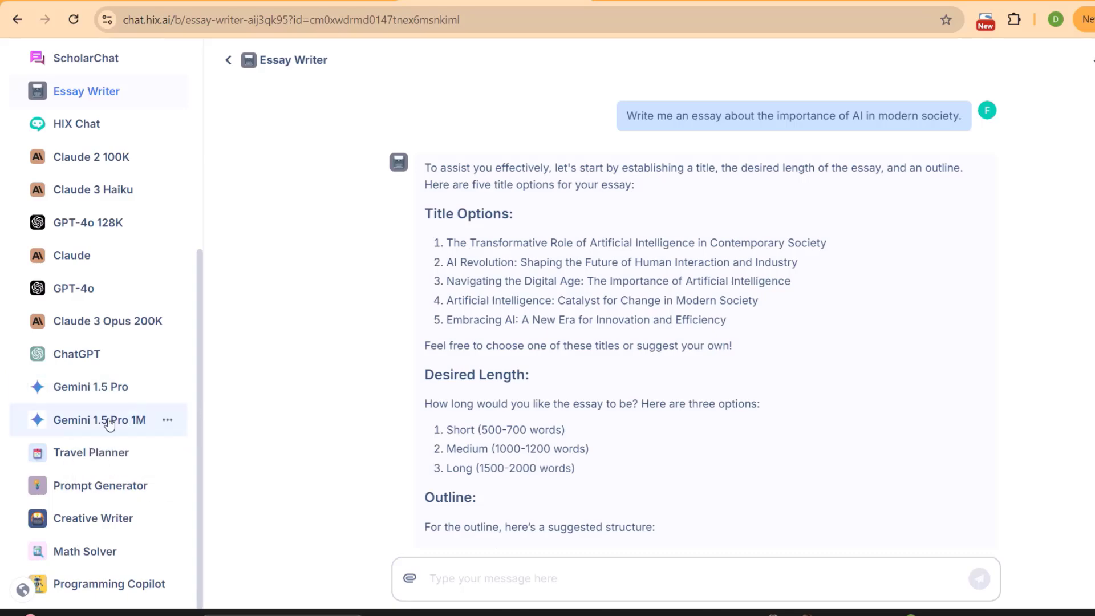
click(154, 452)
click(166, 422)
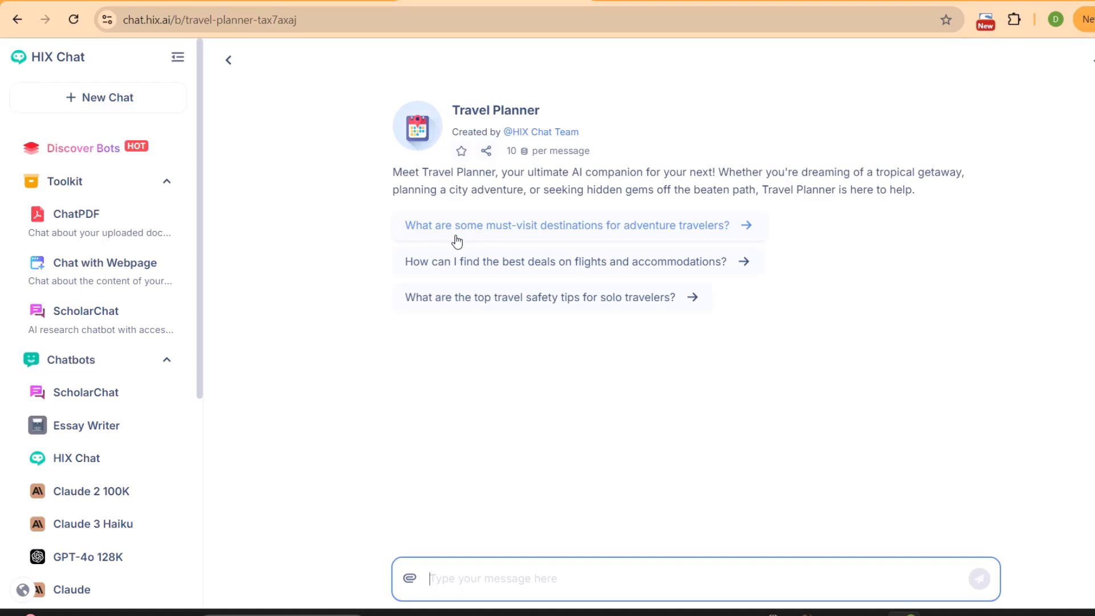
Ask for must-visit adventure destinations and review the seven picks, security tips and restrictions.
click(589, 237)
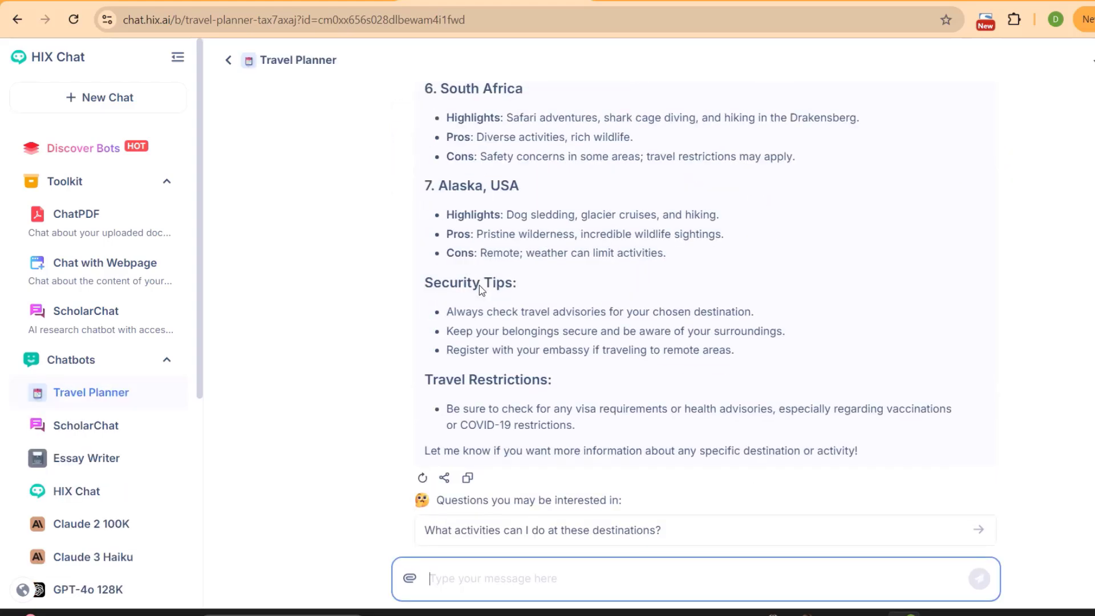
scroll(479, 285, up, 8)
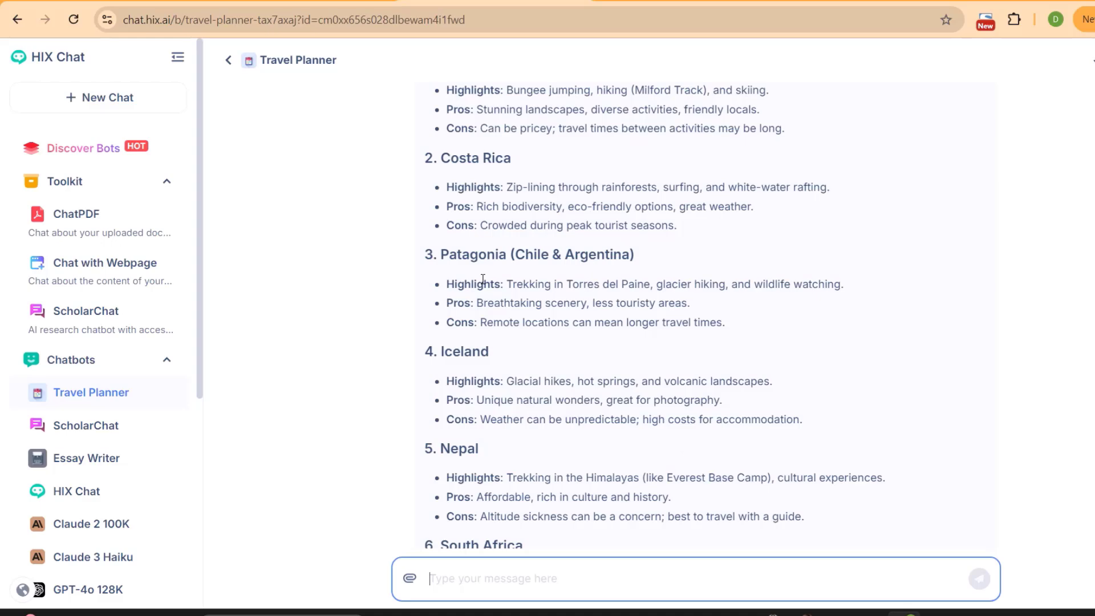
scroll(482, 279, up, 3)
scroll(456, 240, down, 4)
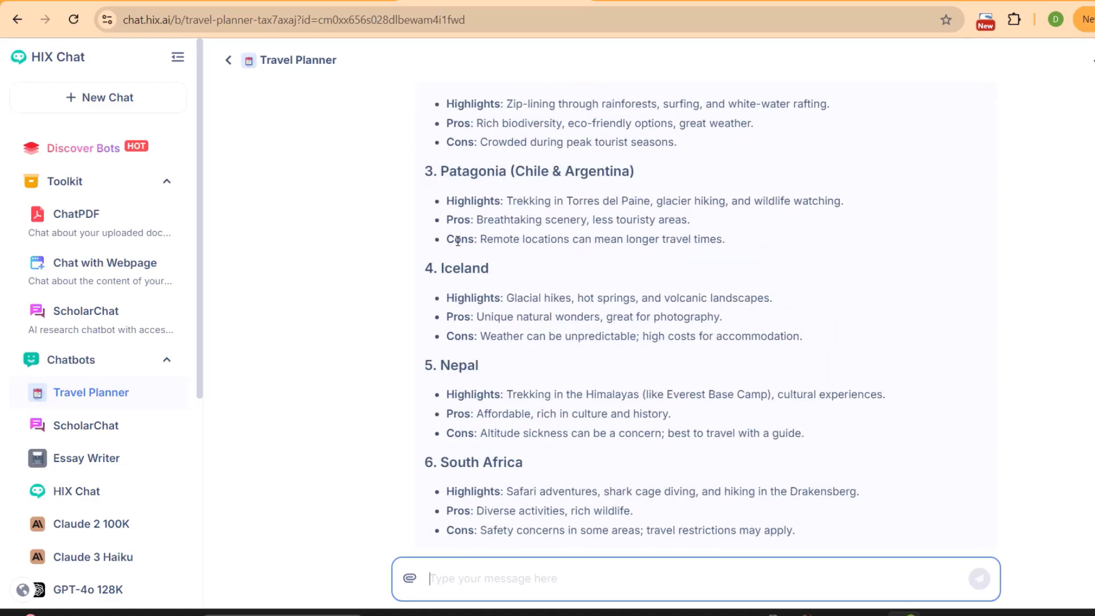
scroll(457, 241, down, 7)
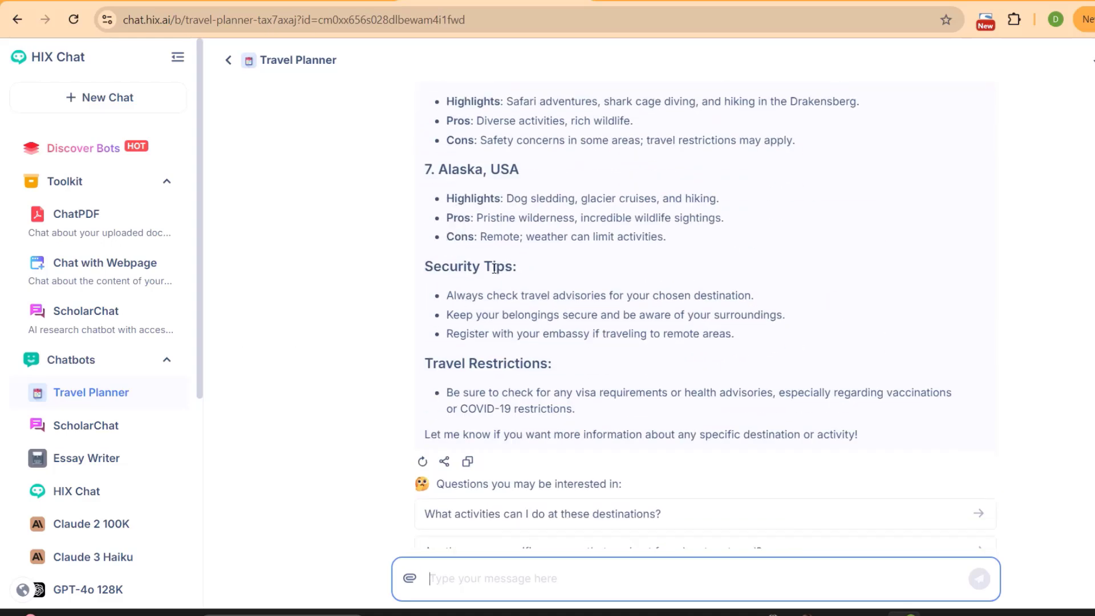
scroll(453, 278, up, 11)
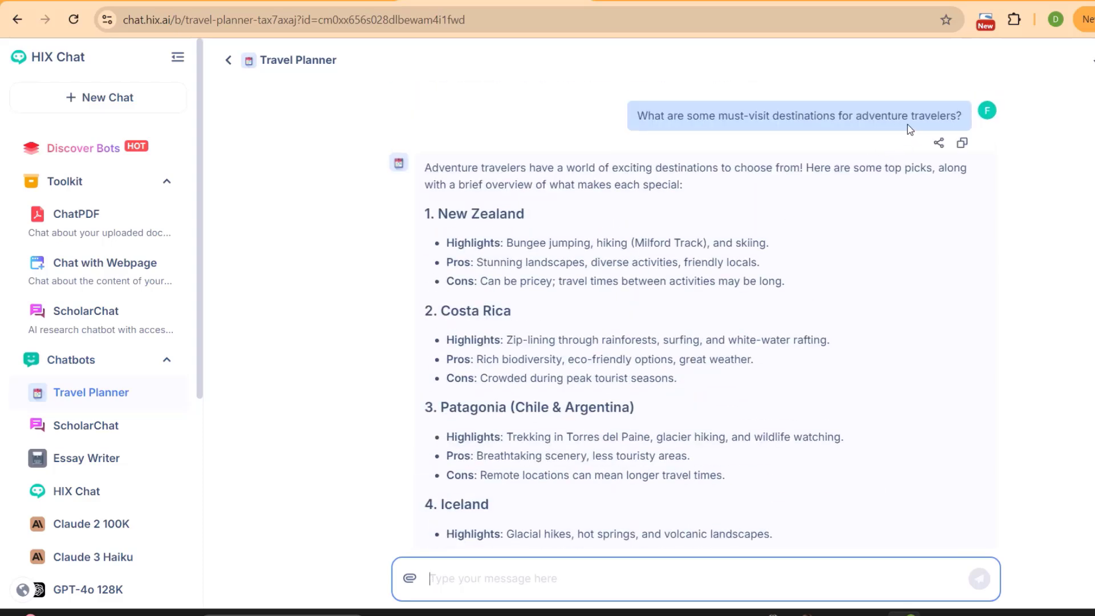
scroll(98, 408, down, 1)
scroll(99, 409, down, 5)
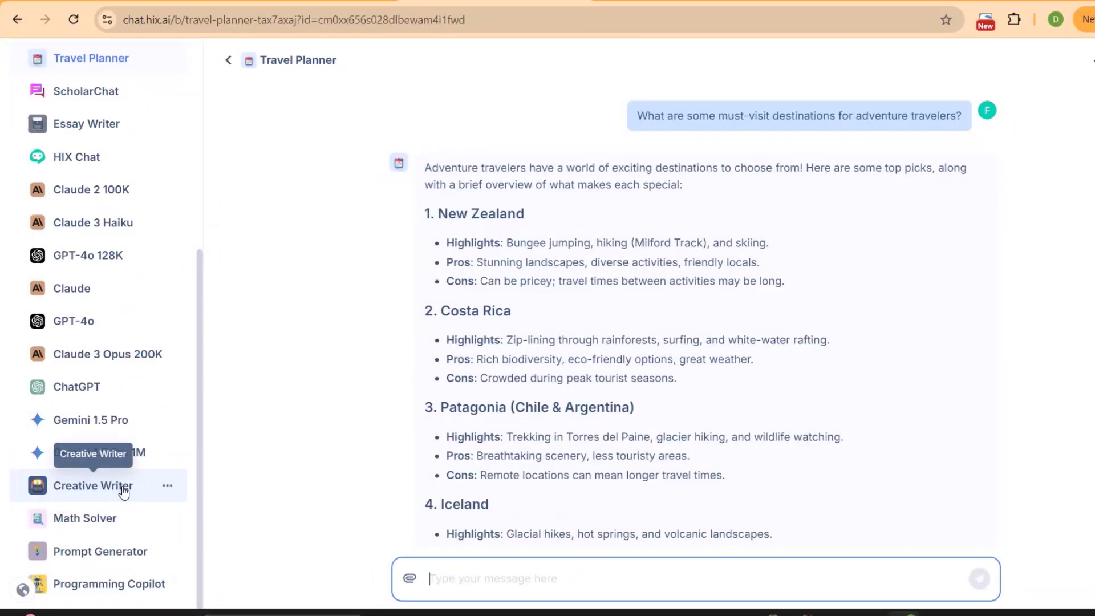
Open Creative Writer and ask its suggested question on overcoming writer's block.
click(88, 488)
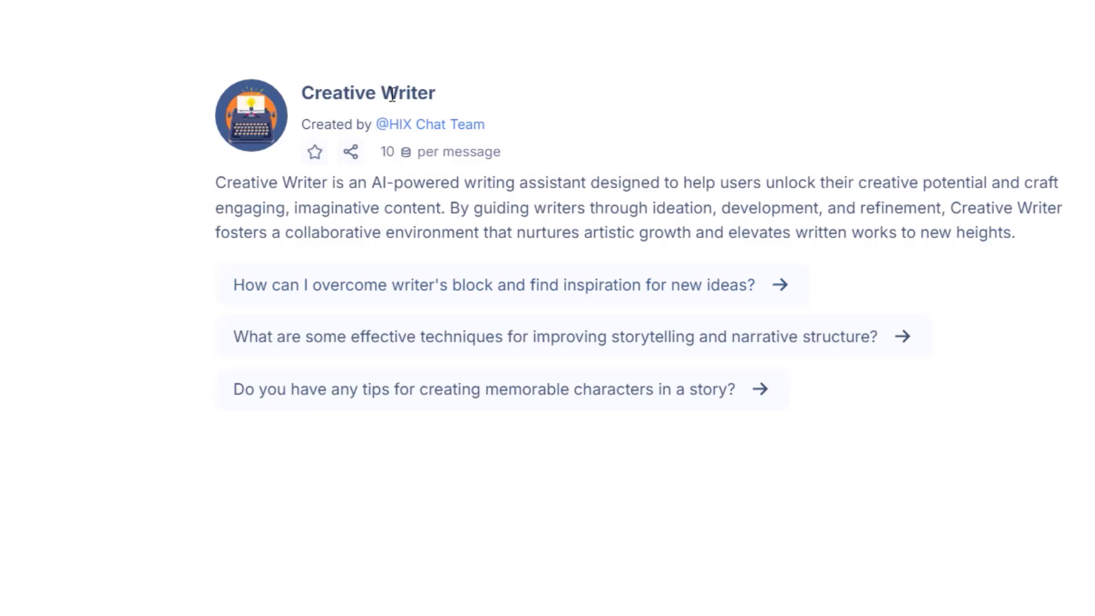
click(345, 306)
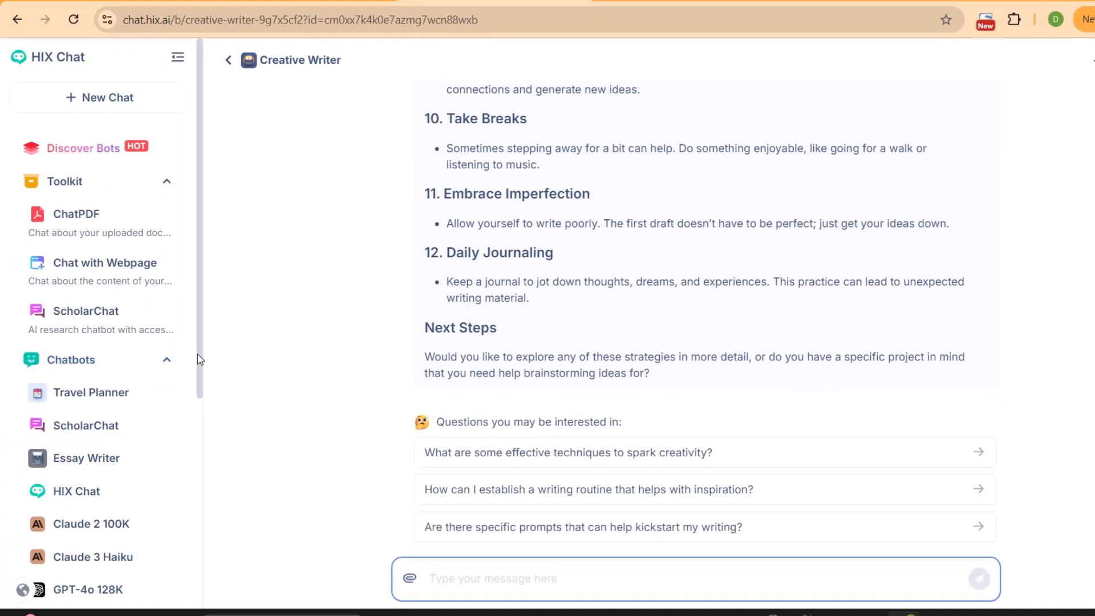
scroll(122, 422, down, 5)
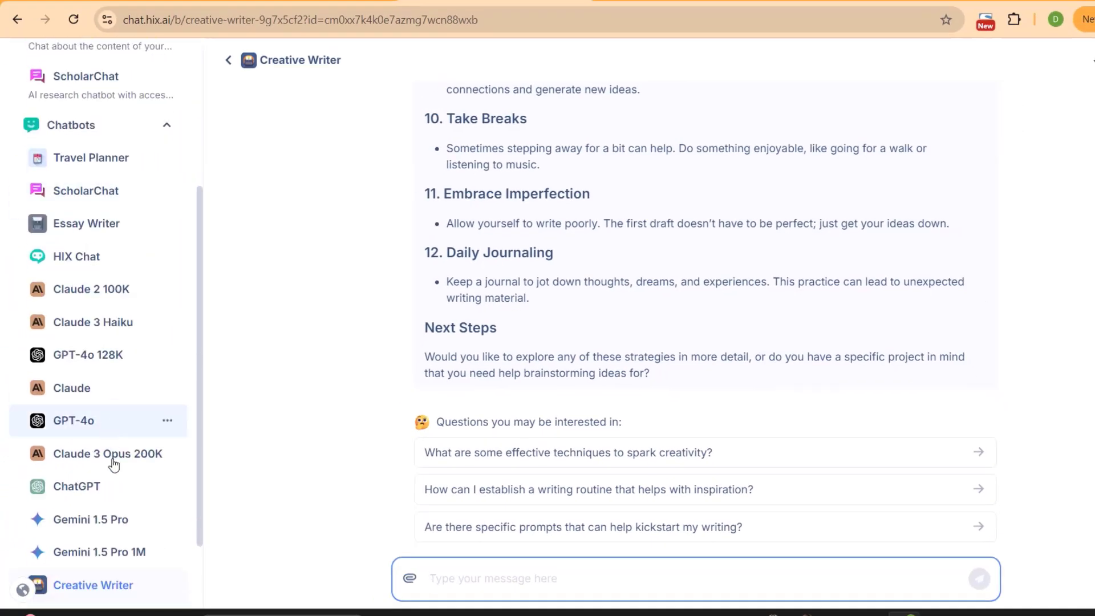
Open the Math Solver bot from lower in the sidebar chatbot list.
scroll(100, 502, down, 2)
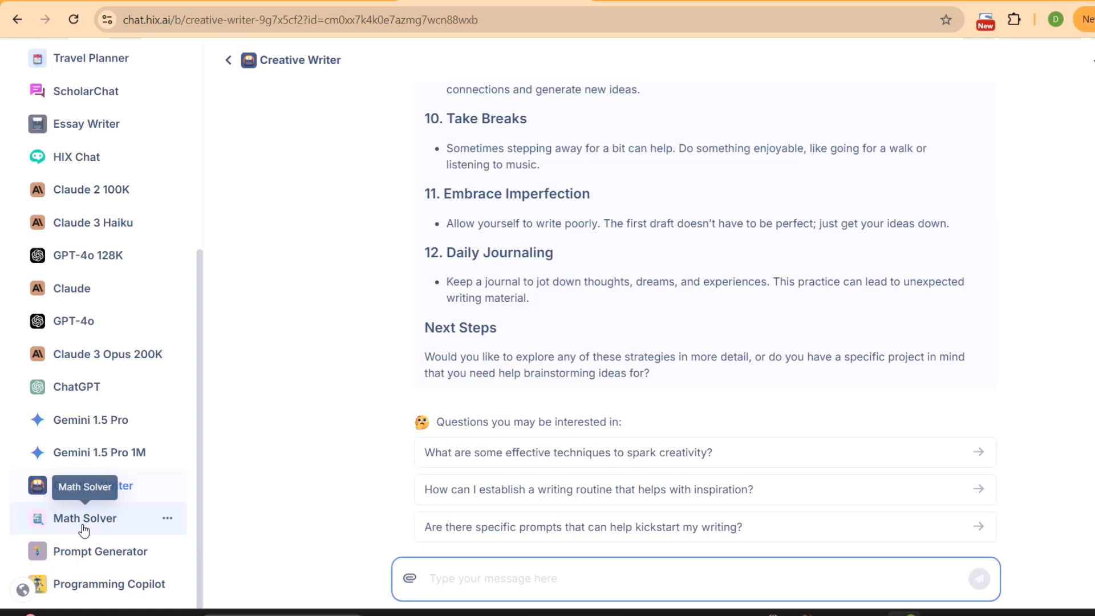
click(84, 529)
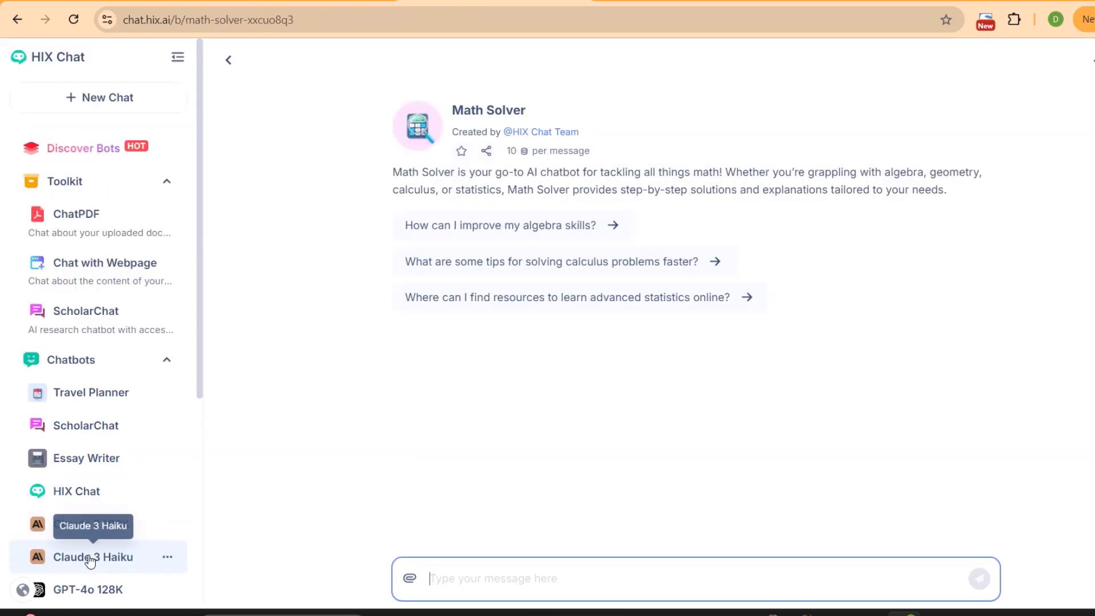
scroll(89, 560, down, 6)
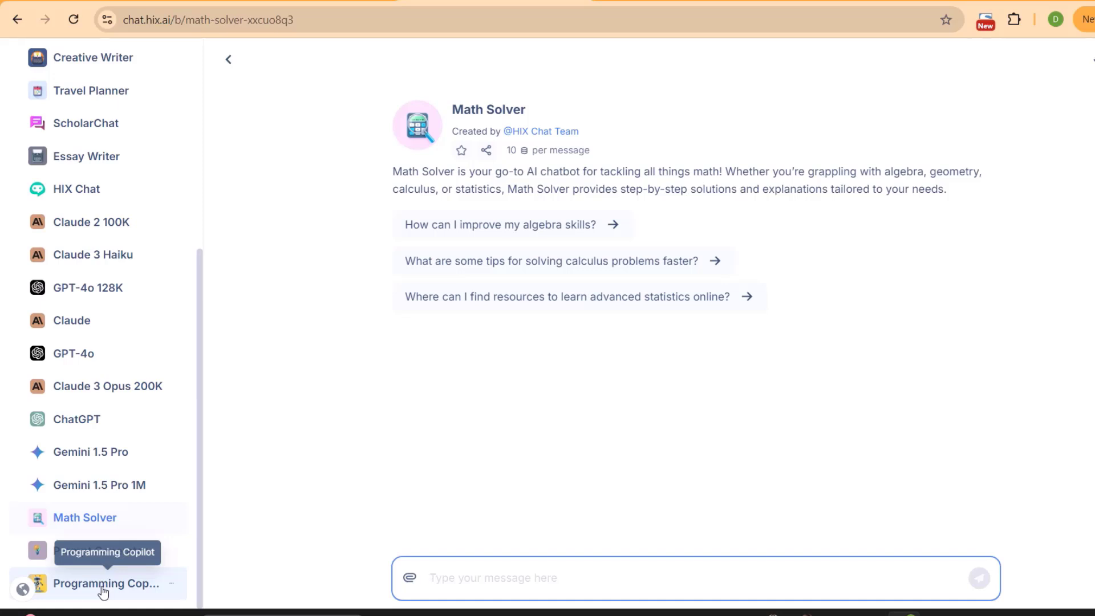
scroll(87, 365, up, 4)
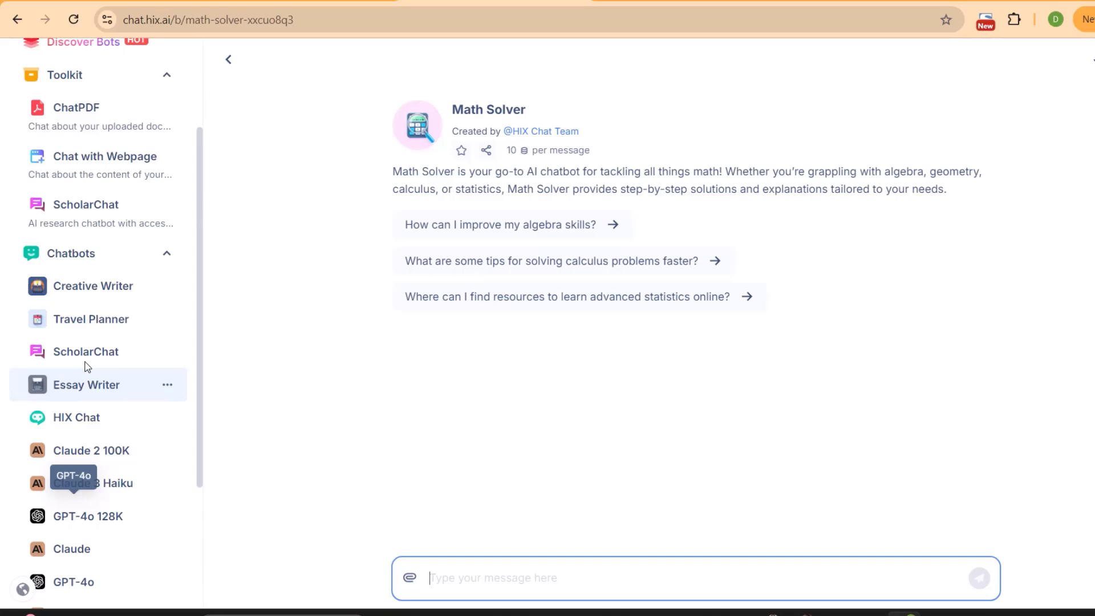
scroll(87, 367, up, 3)
Go to the HIX.AI home page and open the HIX Chat pricing plans.
click(80, 63)
mouse_move(633, 64)
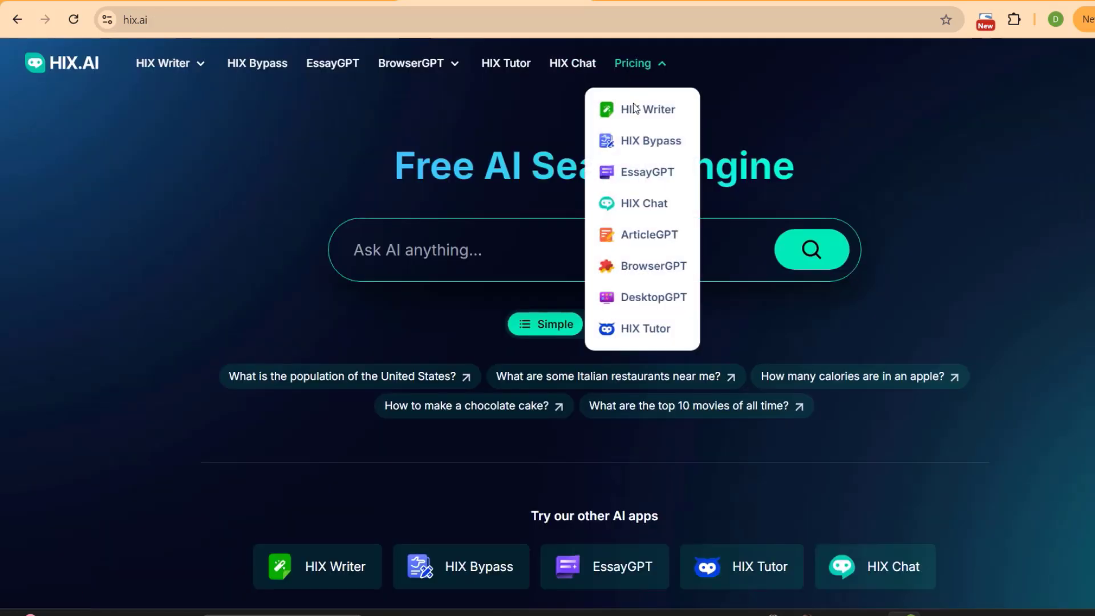
click(664, 208)
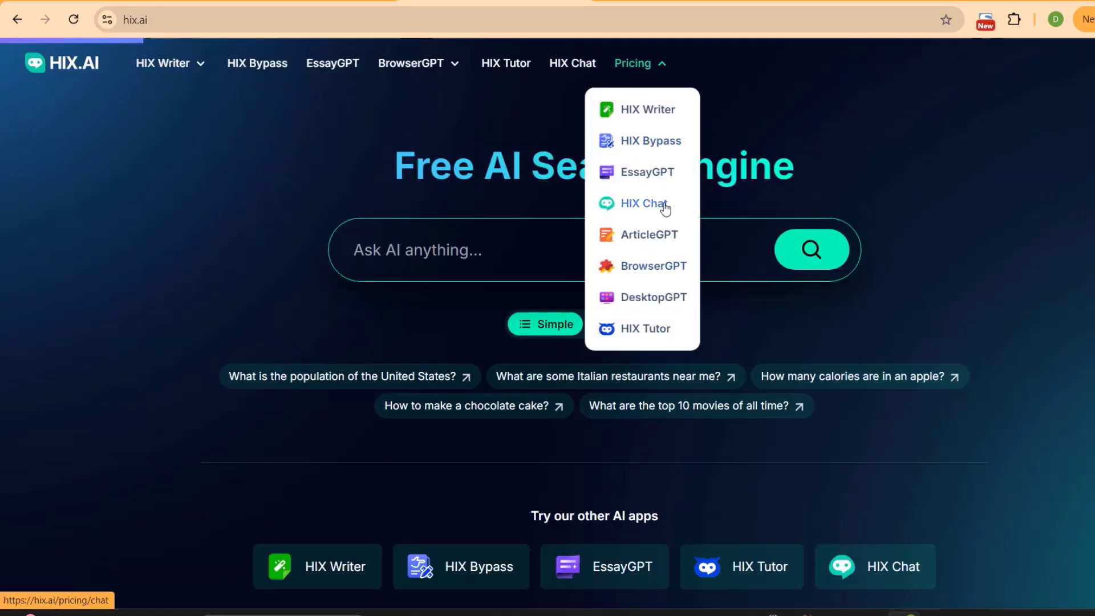
scroll(267, 342, down, 3)
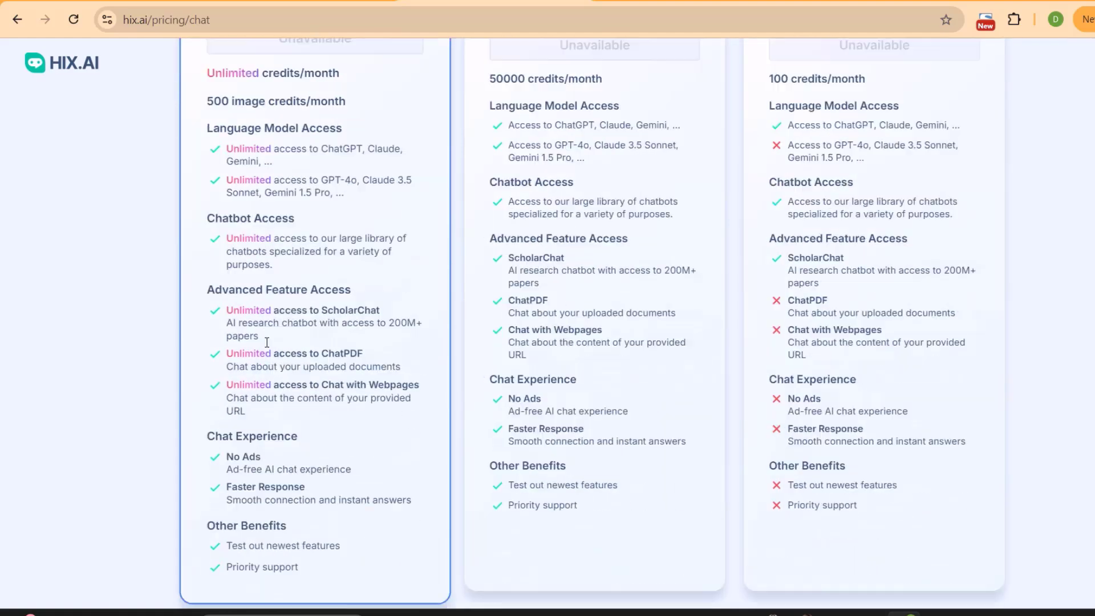
scroll(275, 280, up, 5)
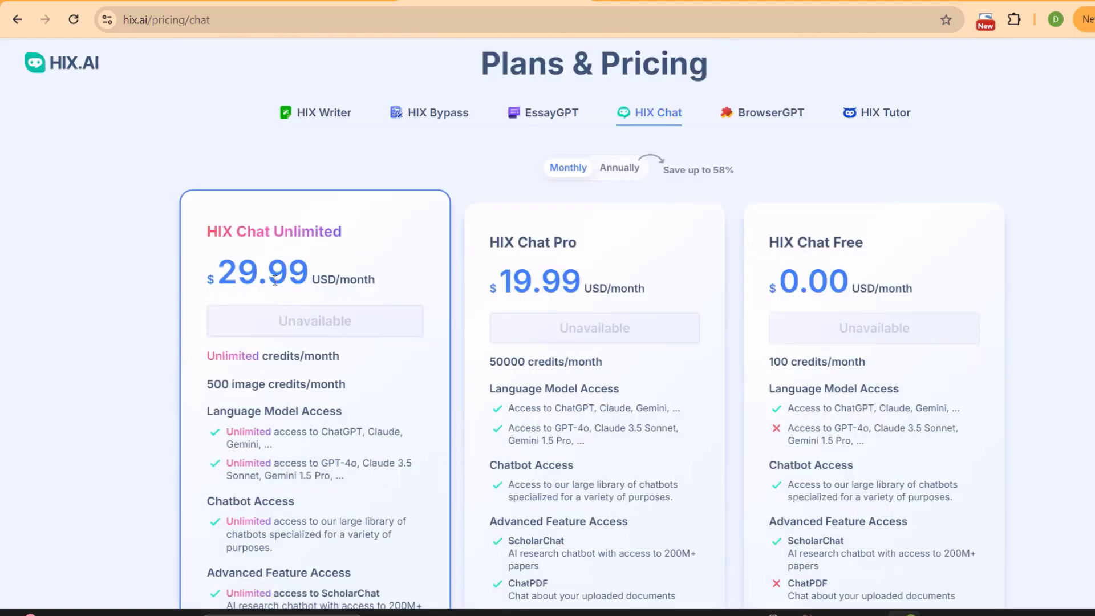
Switch the plans to annual billing, showing Unlimited $12.49 and Pro $9.99 per month.
click(622, 170)
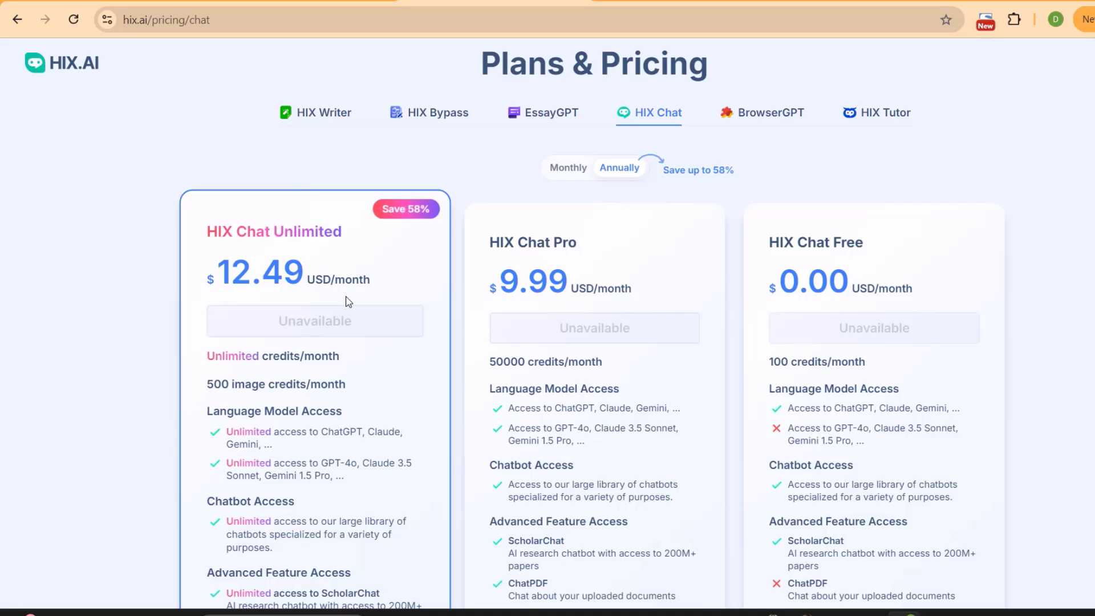
scroll(348, 302, down, 3)
scroll(408, 248, up, 4)
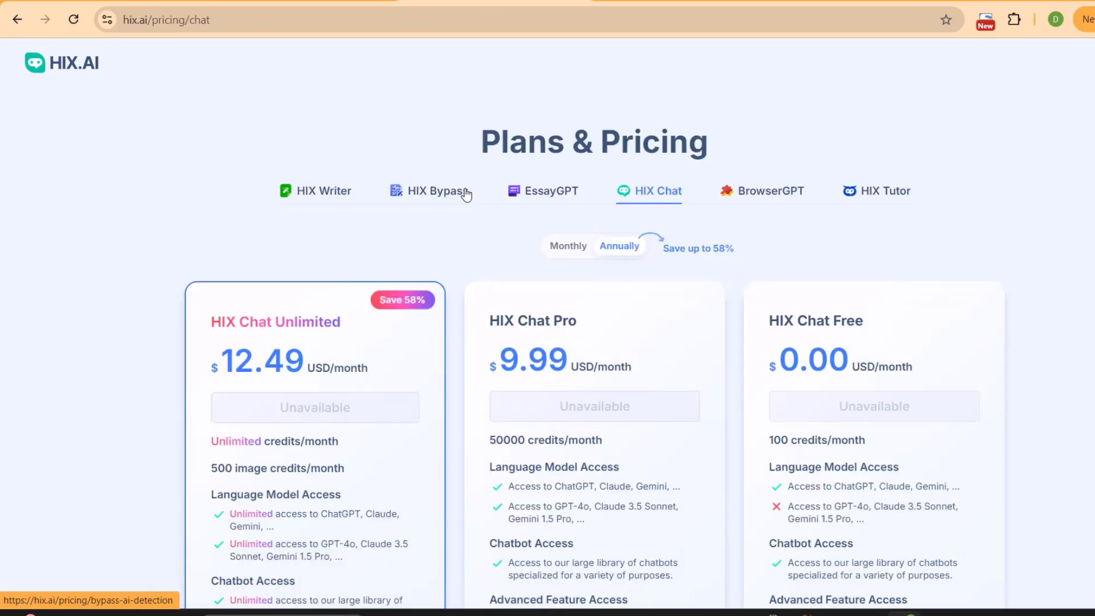